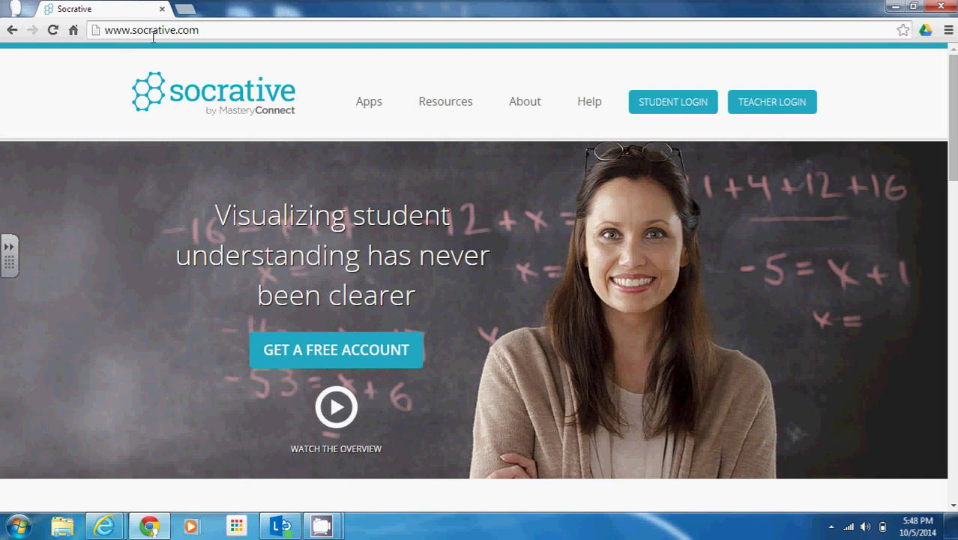
# Go from the socrative.com home page to the Teacher Login page.
pyautogui.click(781, 108)
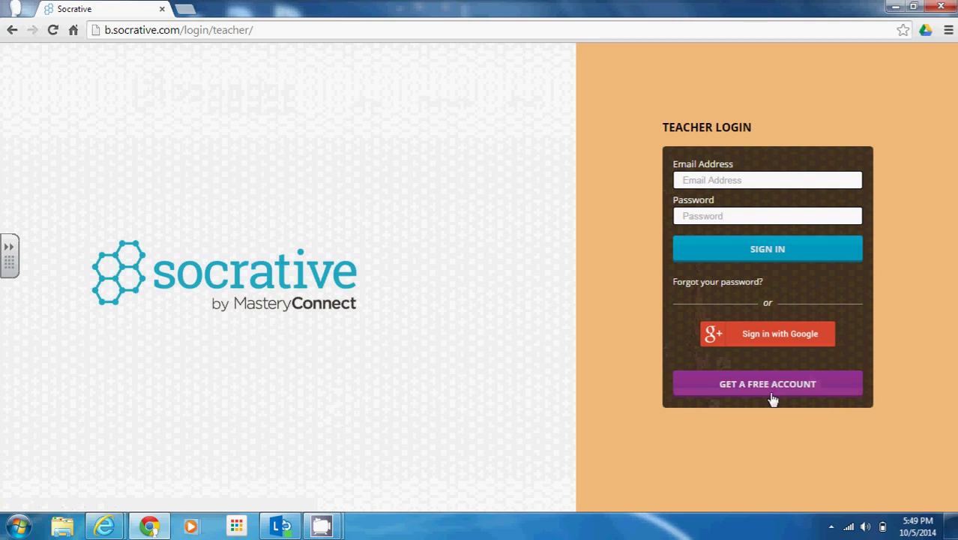
# Sign in with Google by choosing the teacher's account on the account picker.
pyautogui.click(785, 335)
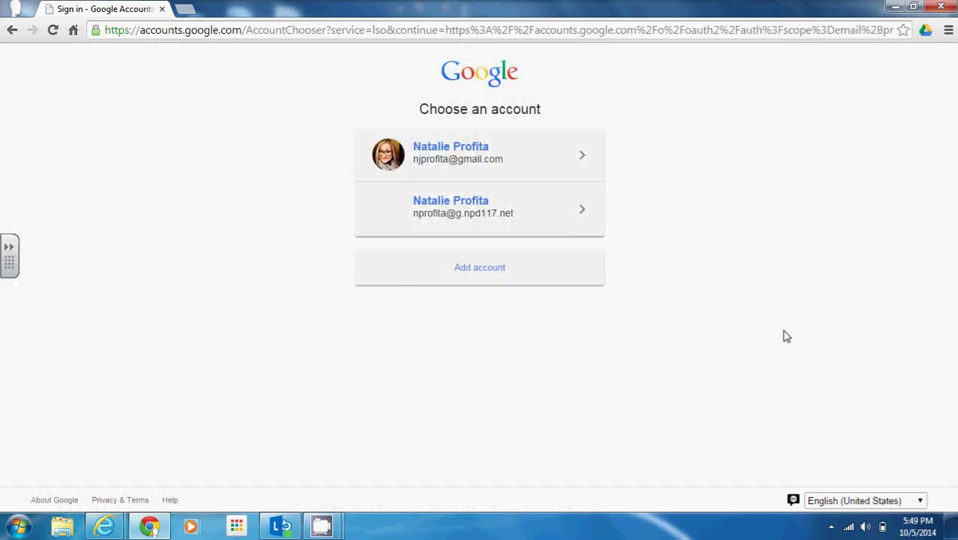
pyautogui.click(487, 222)
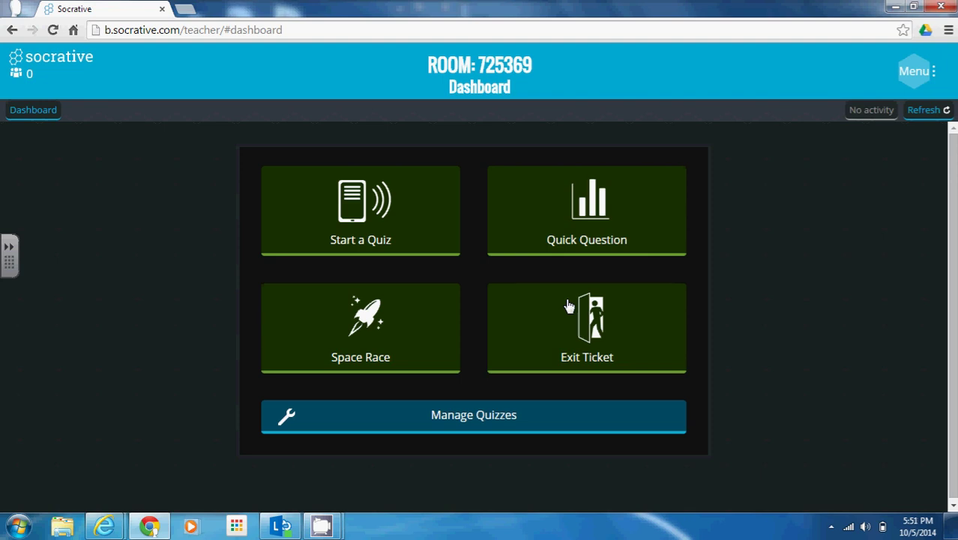
# Create a new quiz titled 'Are you smarter than a 5th grader?' and toggle its sharing.
pyautogui.click(519, 425)
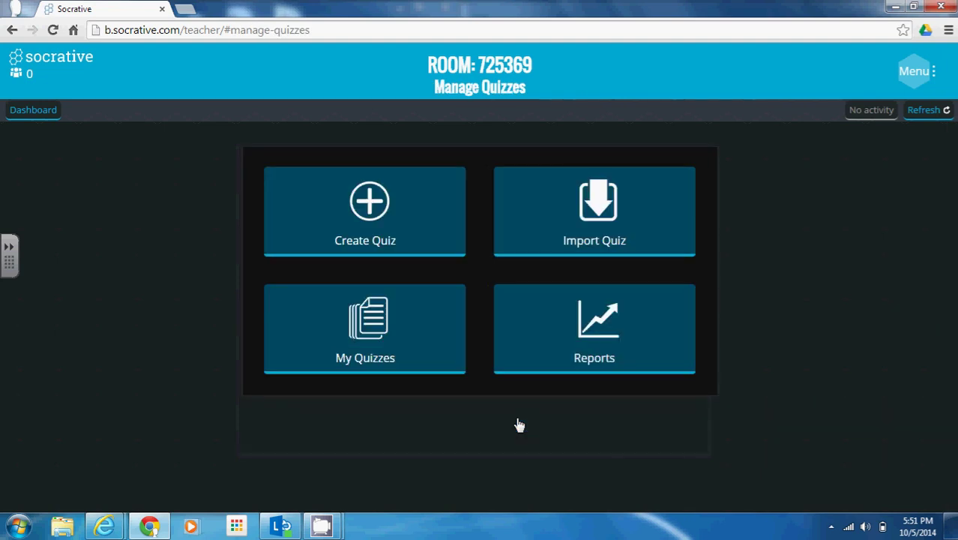
pyautogui.click(389, 235)
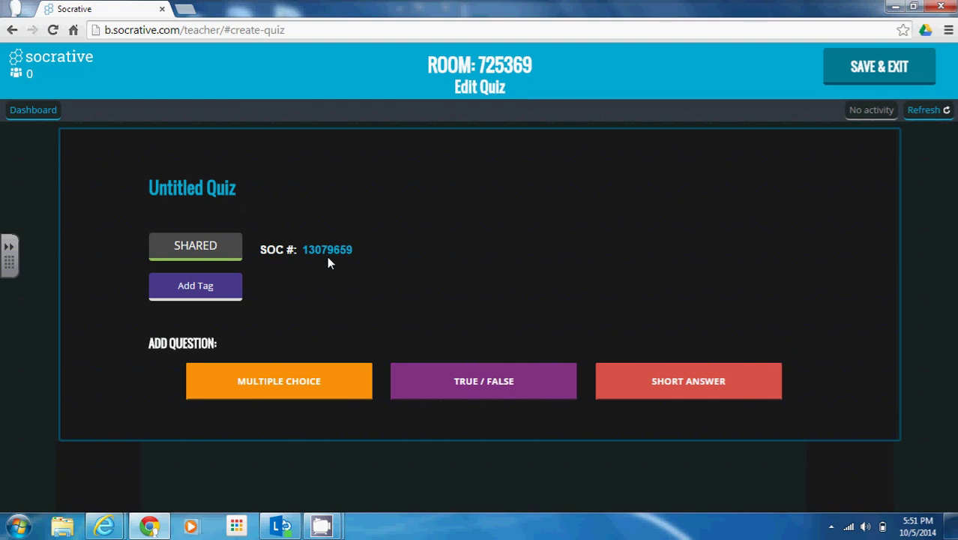
pyautogui.click(208, 196)
pyautogui.moveTo(213, 183); pyautogui.dragTo(98, 183)
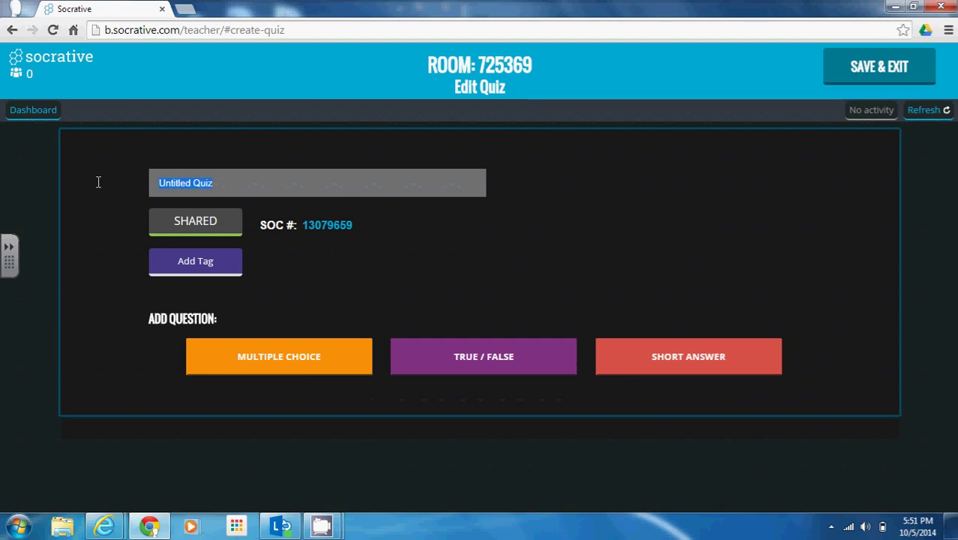
pyautogui.write('Are you ')
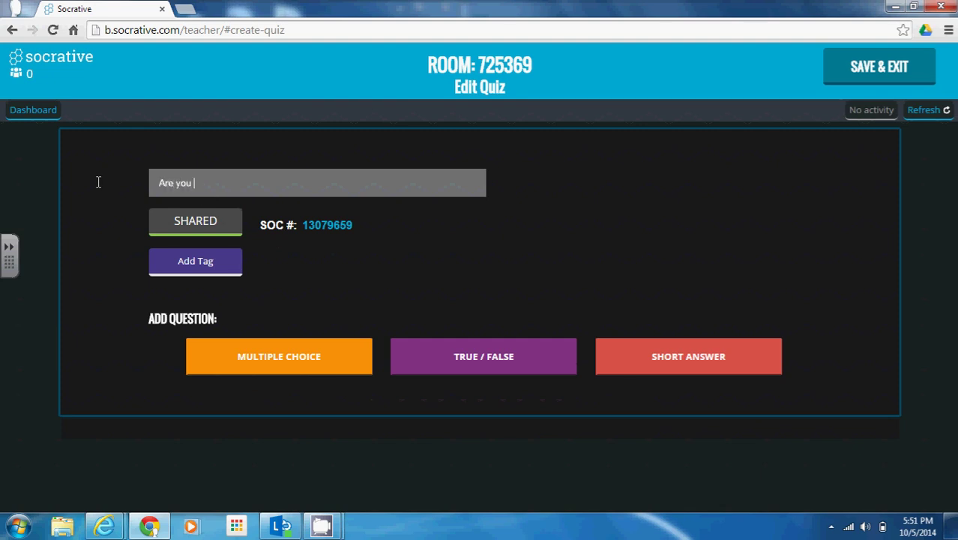
pyautogui.write('smarter than a 5th grader?')
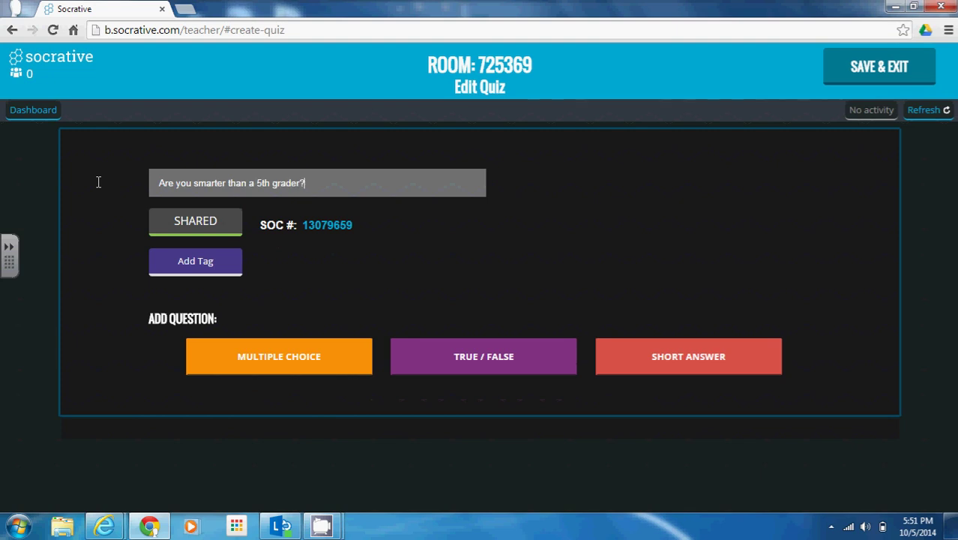
pyautogui.click(76, 216)
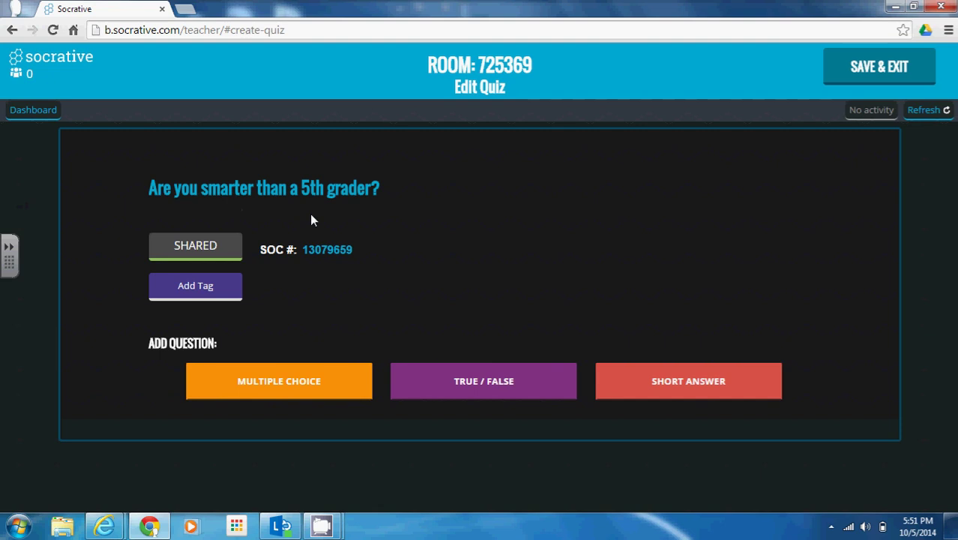
pyautogui.click(233, 253)
pyautogui.click(233, 254)
pyautogui.click(229, 296)
pyautogui.click(228, 296)
pyautogui.click(229, 296)
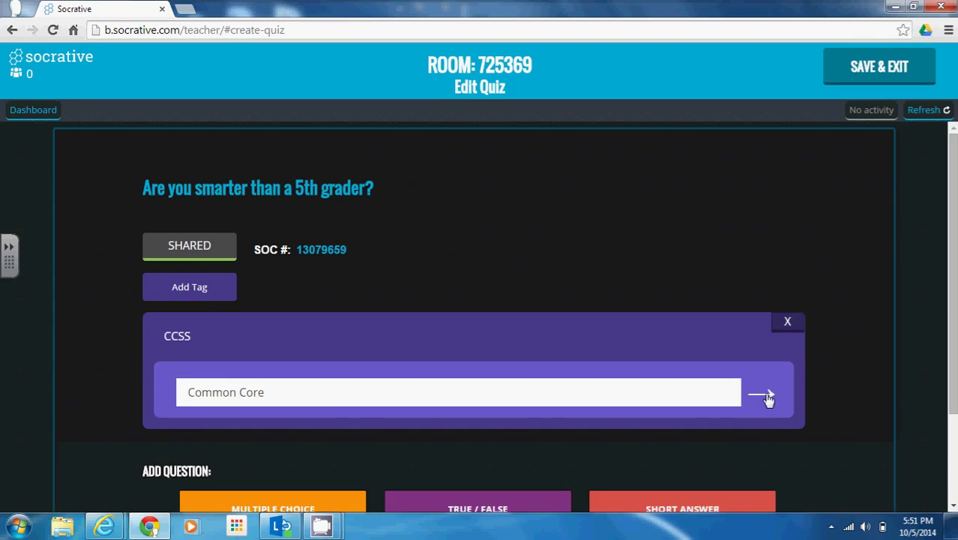
pyautogui.click(787, 321)
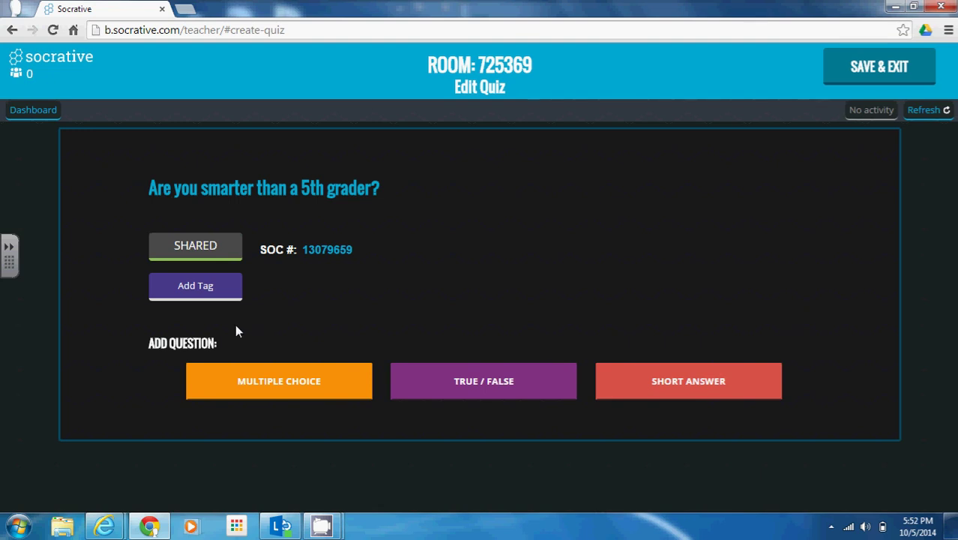
# Add a multiple choice question and place the cursor in its question text.
pyautogui.click(302, 393)
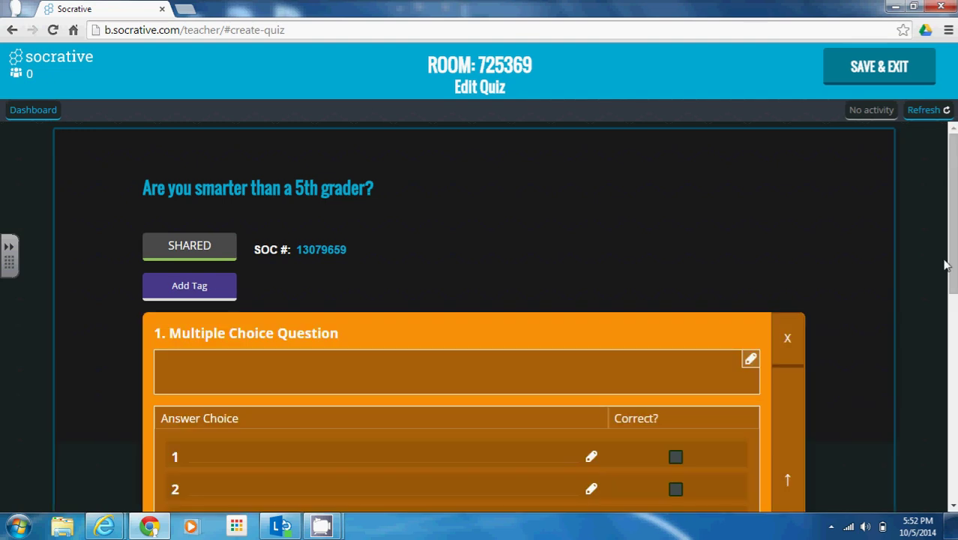
pyautogui.moveTo(947, 266); pyautogui.dragTo(947, 318)
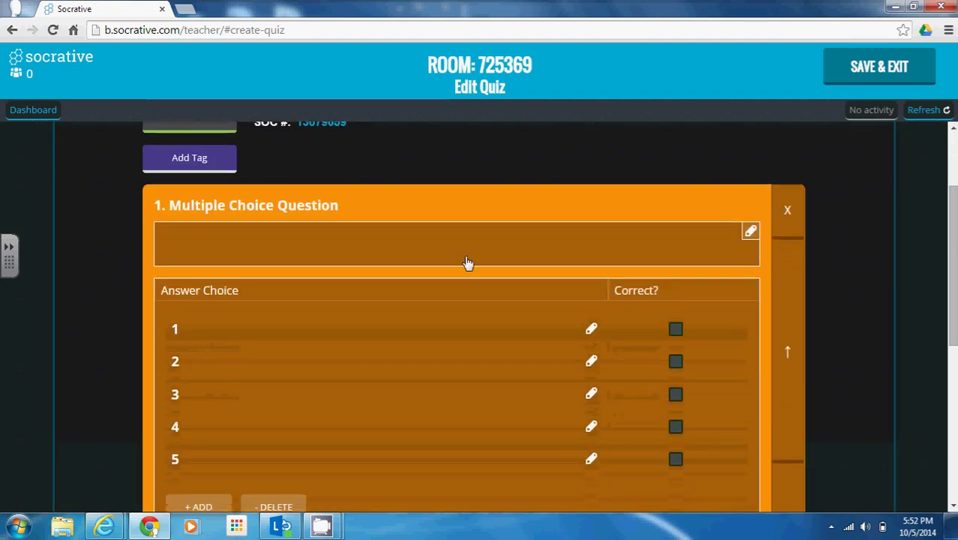
pyautogui.click(424, 252)
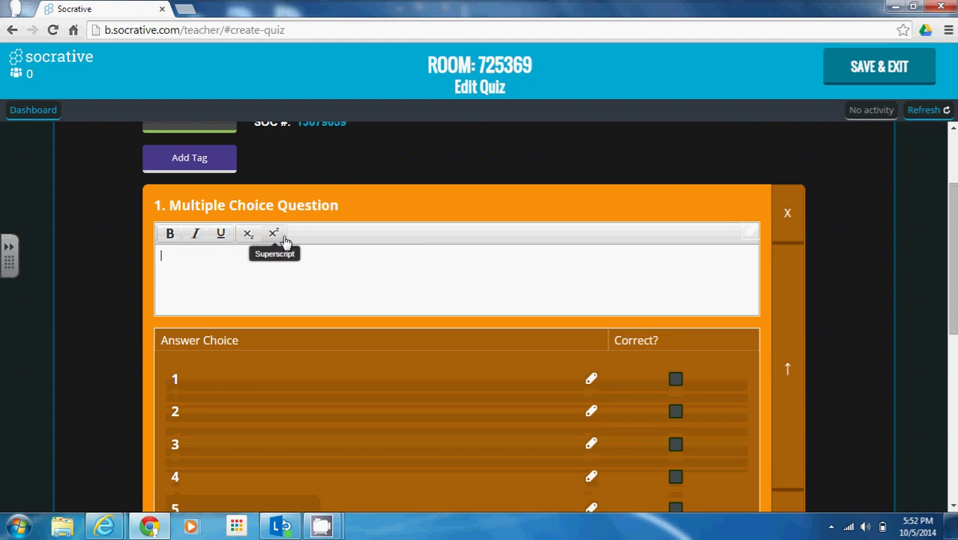
# Add a True/False question as question 2 below the multiple choice one.
pyautogui.scroll(-2, 953, 300)
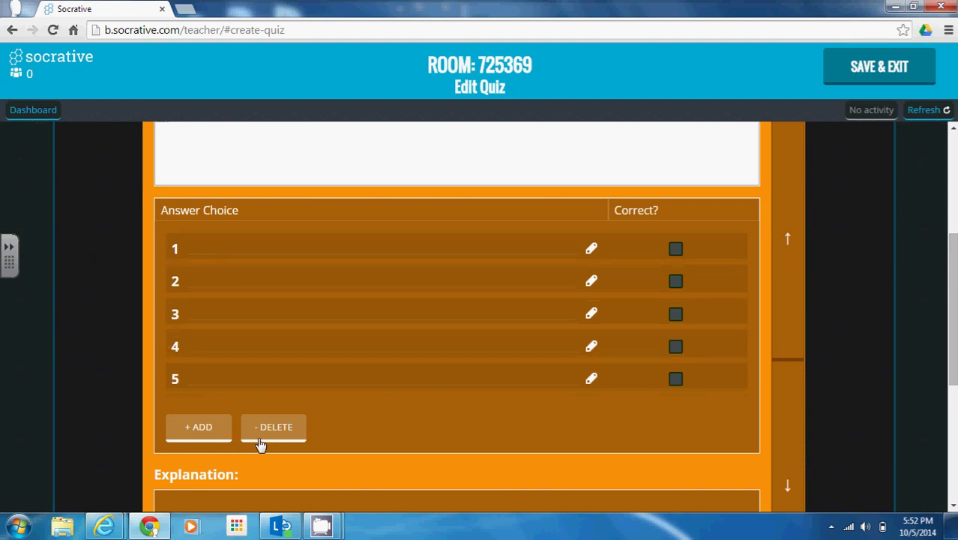
pyautogui.scroll(-1, 943, 332)
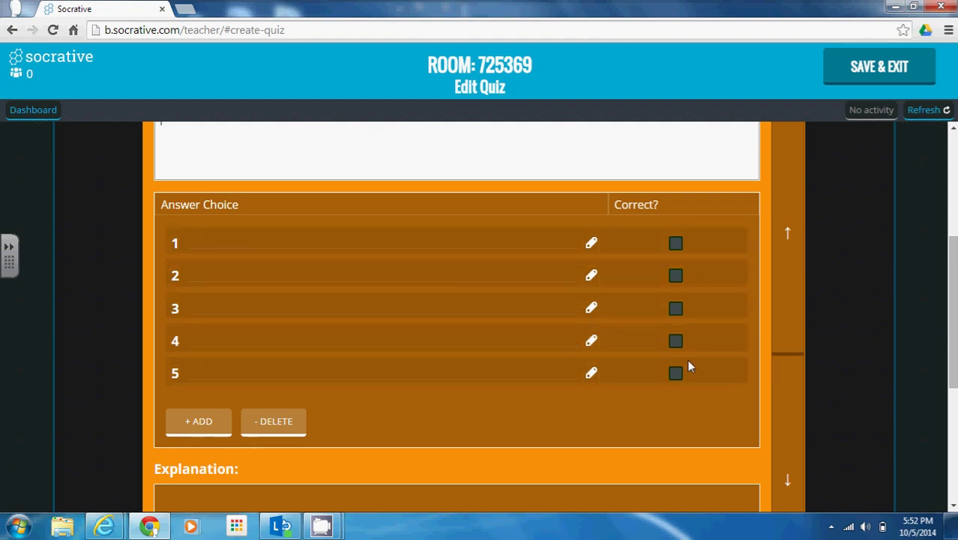
pyautogui.scroll(-1, 920, 312)
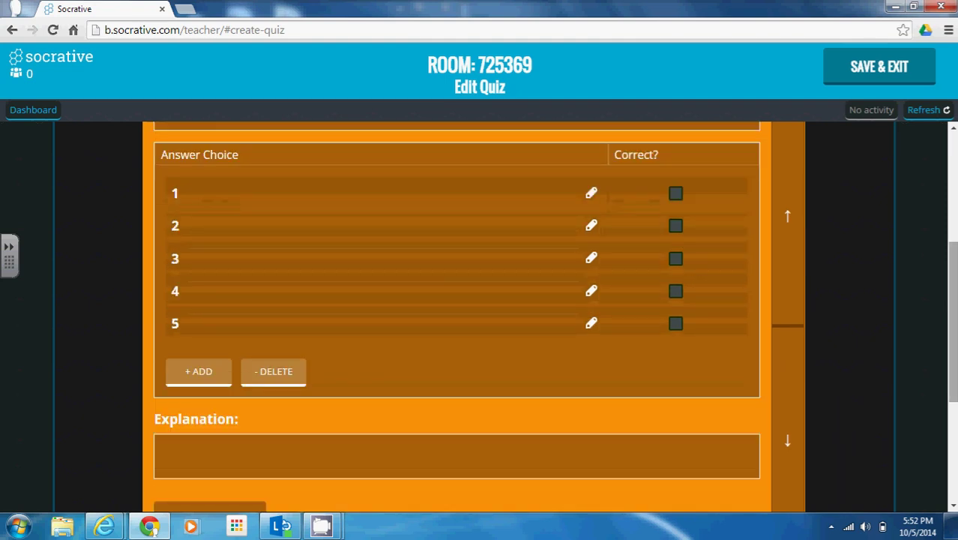
pyautogui.scroll(-2, 942, 313)
pyautogui.scroll(-1, 590, 334)
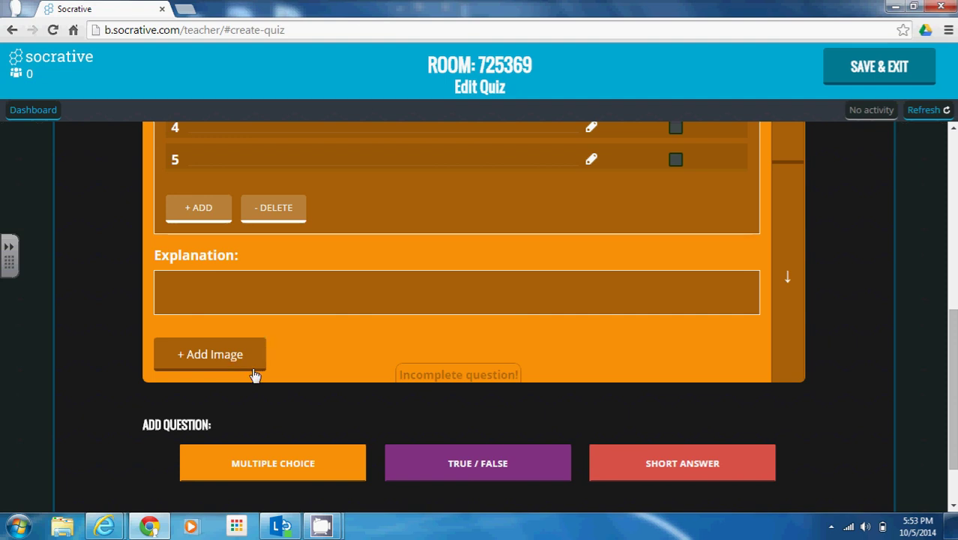
pyautogui.moveTo(953, 389); pyautogui.dragTo(954, 418)
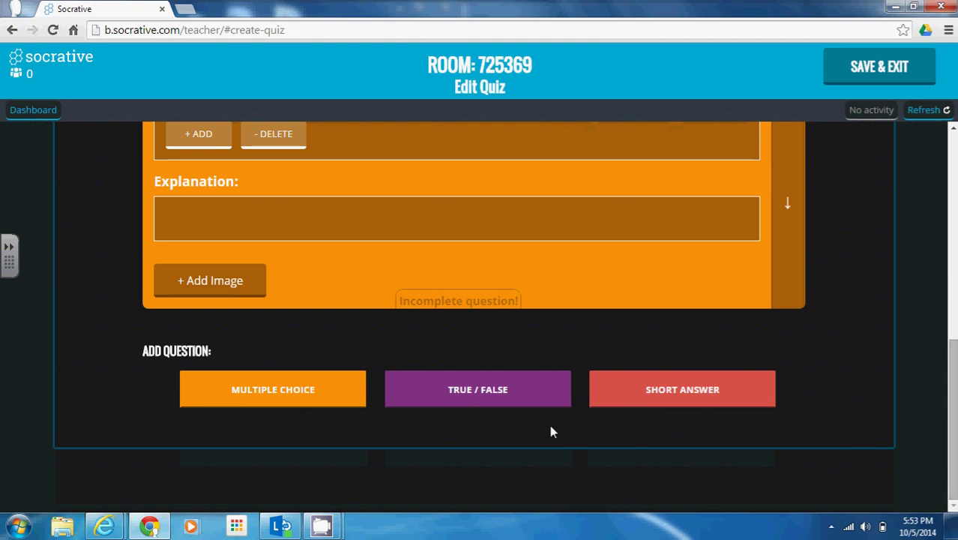
pyautogui.click(436, 405)
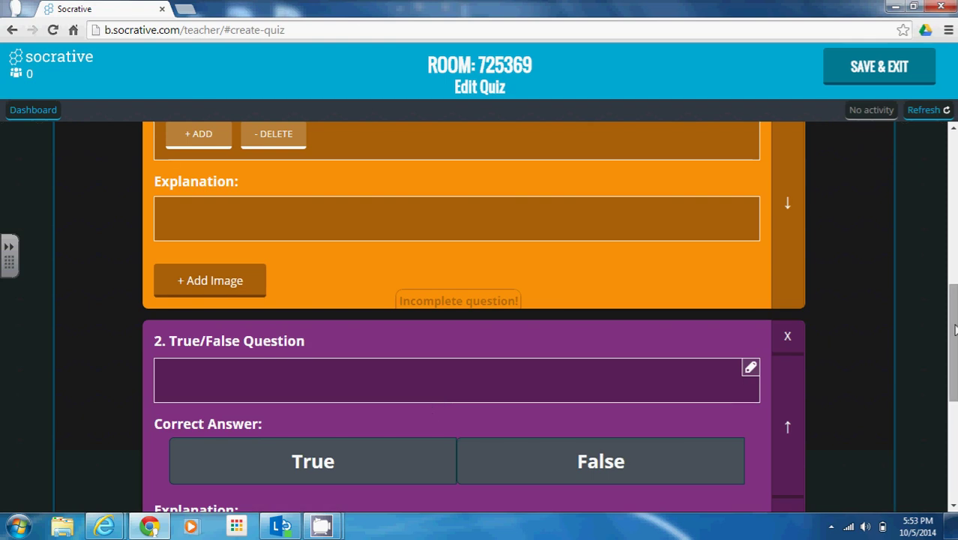
# Make True question 2's correct answer and add a Short Answer question 3.
pyautogui.moveTo(951, 337); pyautogui.dragTo(951, 394)
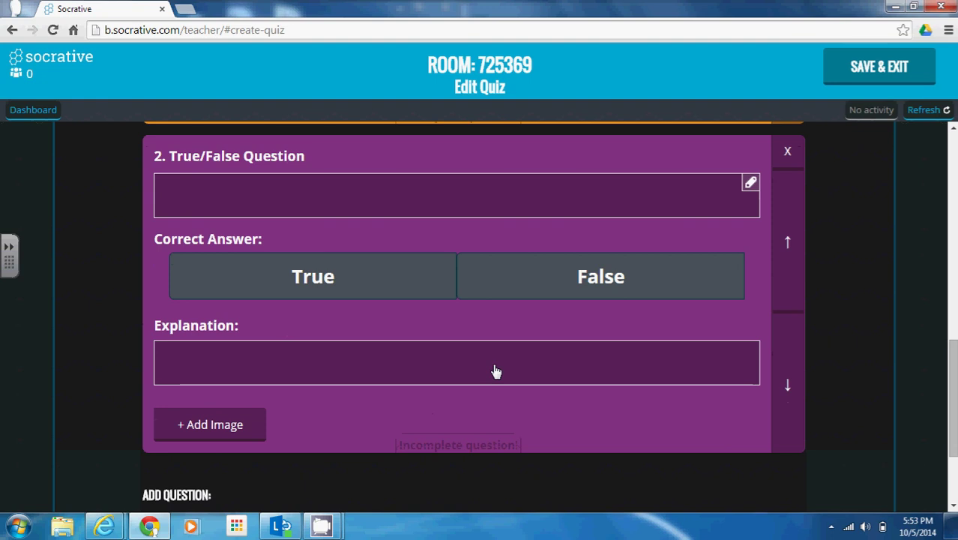
pyautogui.click(366, 272)
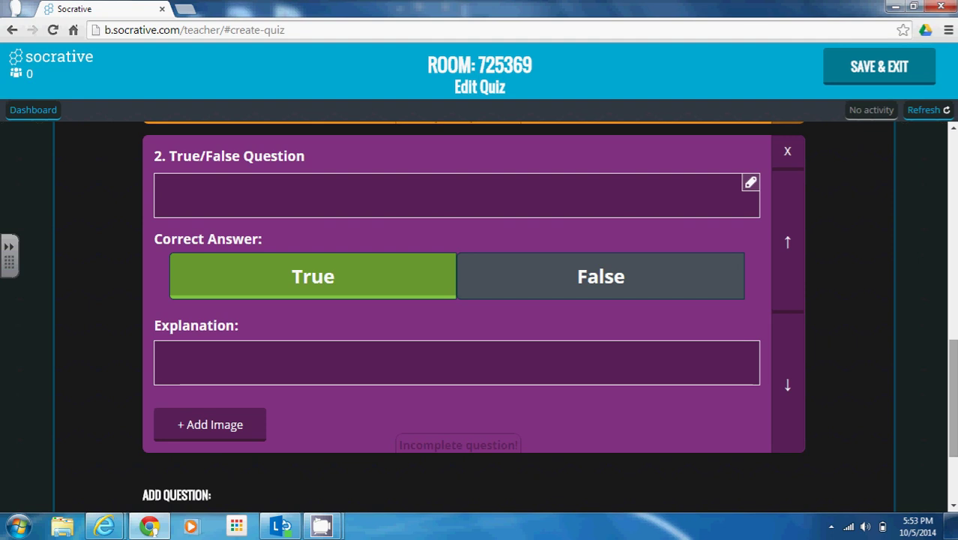
pyautogui.scroll(-2, 899, 425)
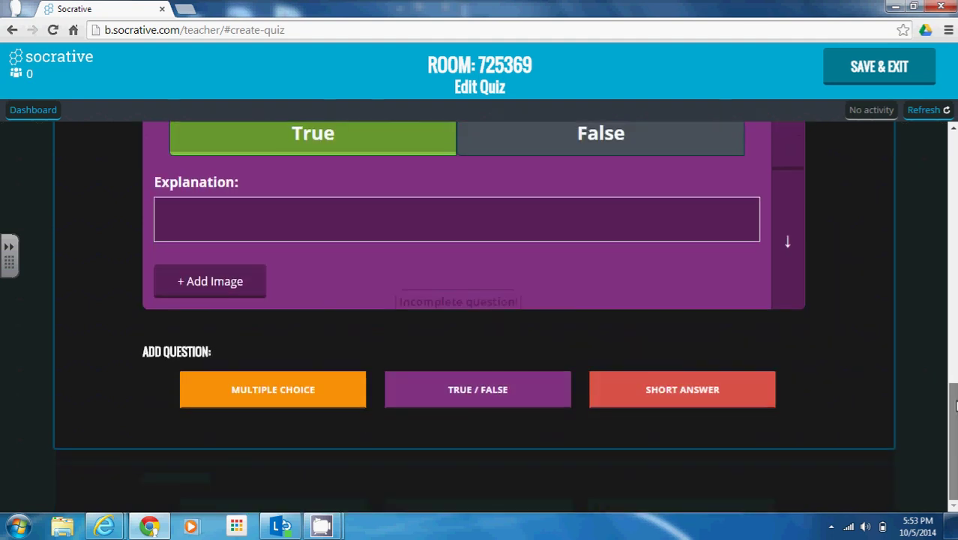
pyautogui.click(719, 404)
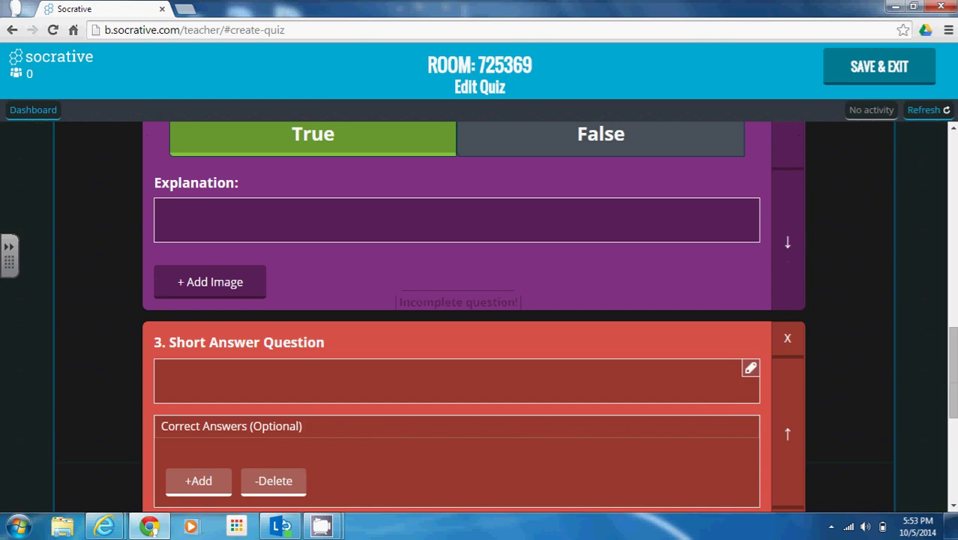
# Add an empty accepted-answer field to the short answer question, then go back to the Dashboard.
pyautogui.moveTo(954, 335); pyautogui.dragTo(954, 370)
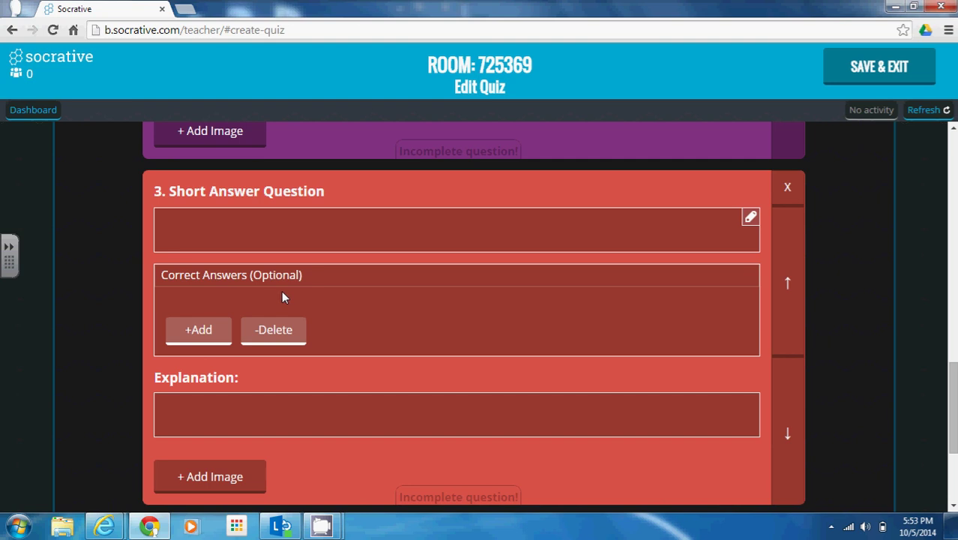
pyautogui.click(197, 334)
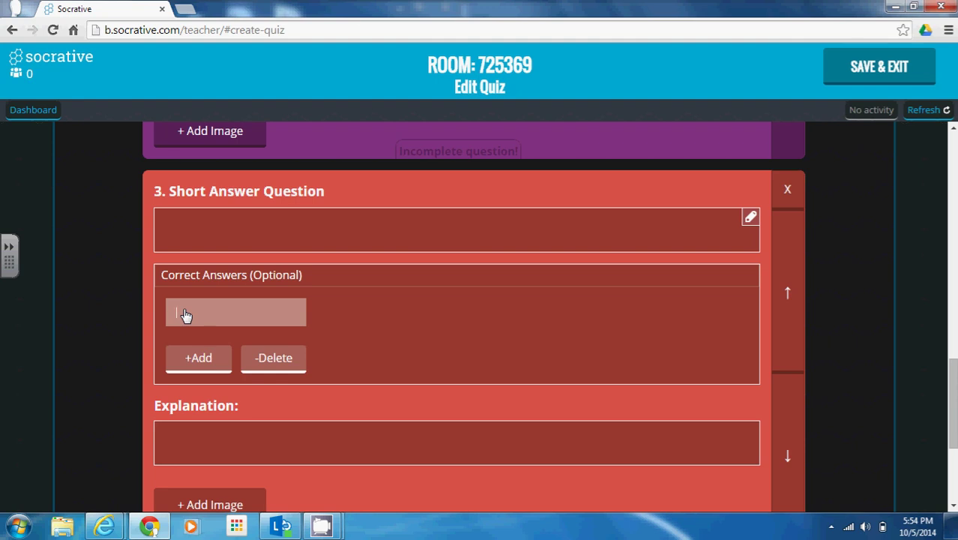
pyautogui.scroll(-1, 952, 405)
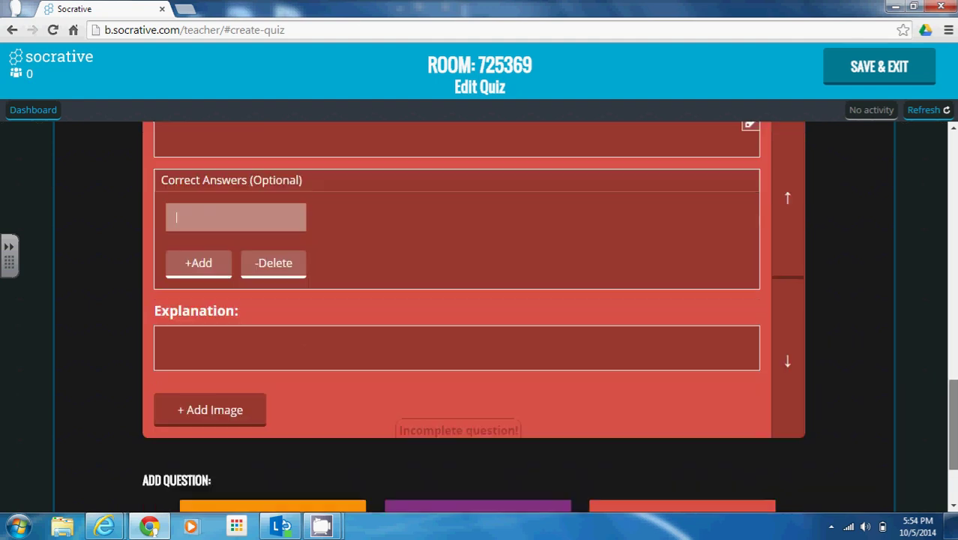
pyautogui.scroll(-1, 952, 420)
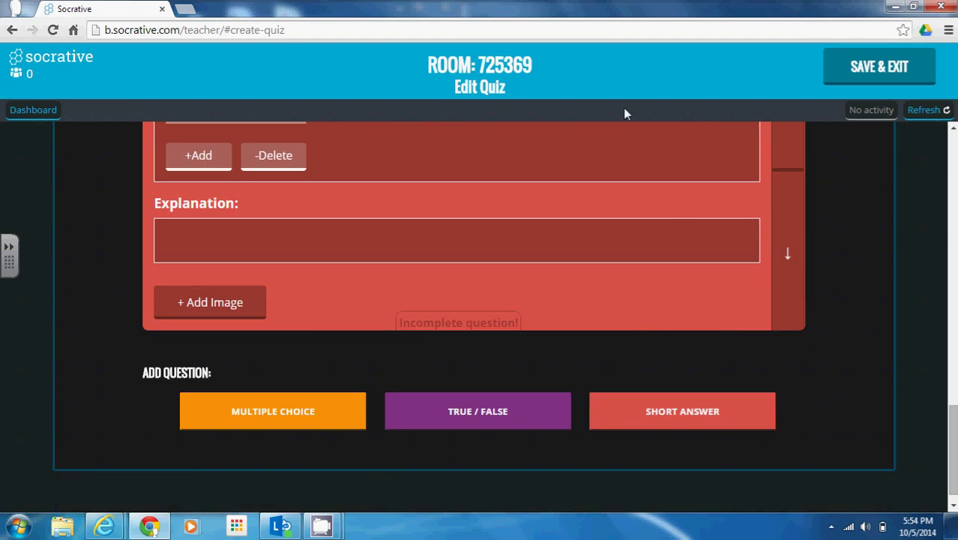
pyautogui.click(27, 113)
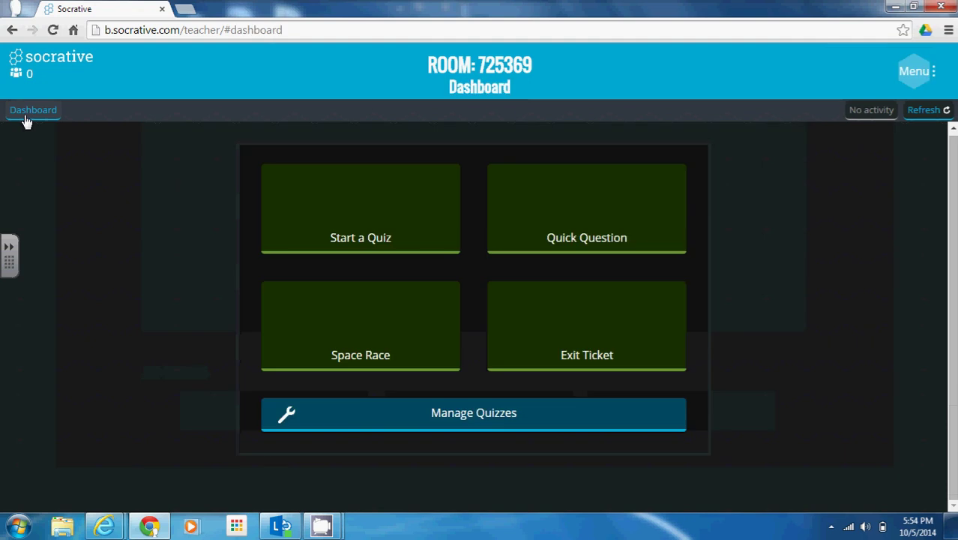
pyautogui.click(463, 415)
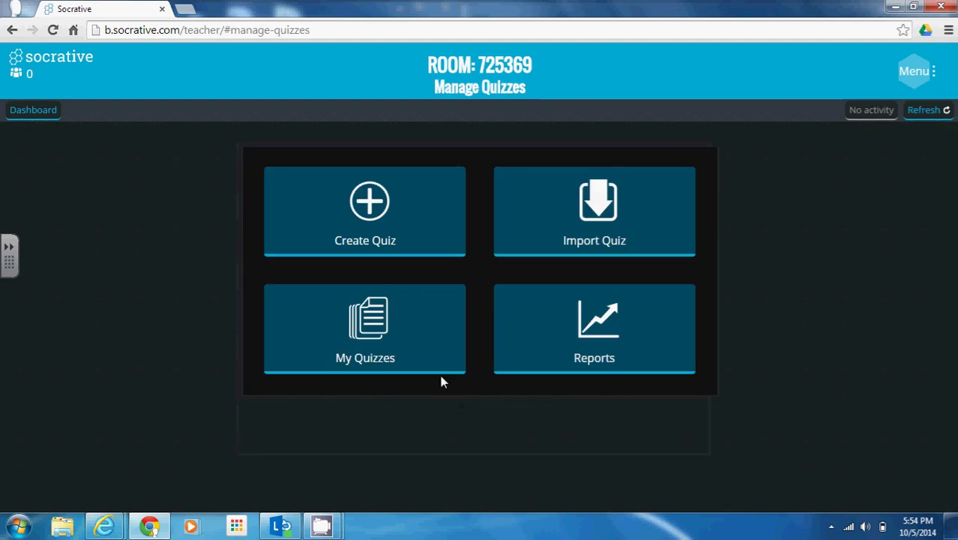
pyautogui.click(370, 335)
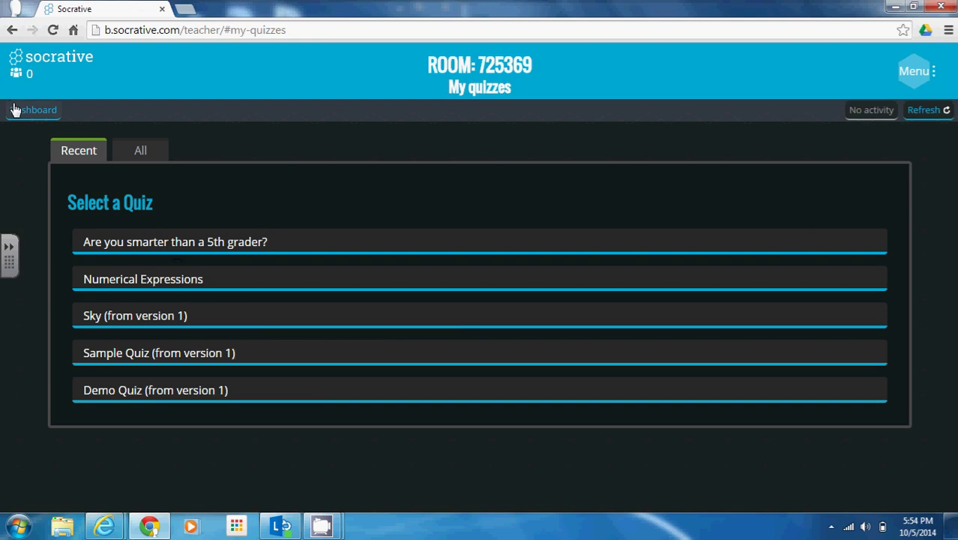
pyautogui.click(21, 112)
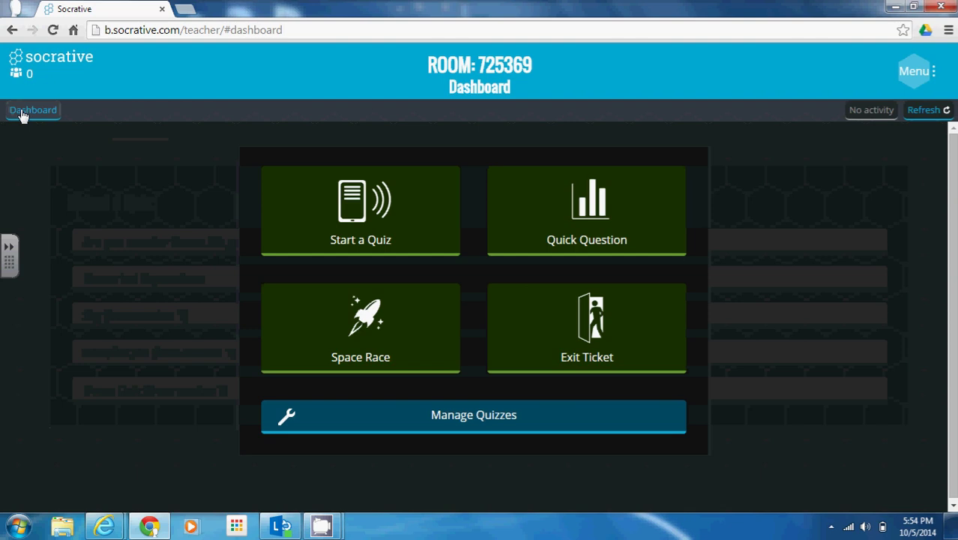
pyautogui.click(484, 418)
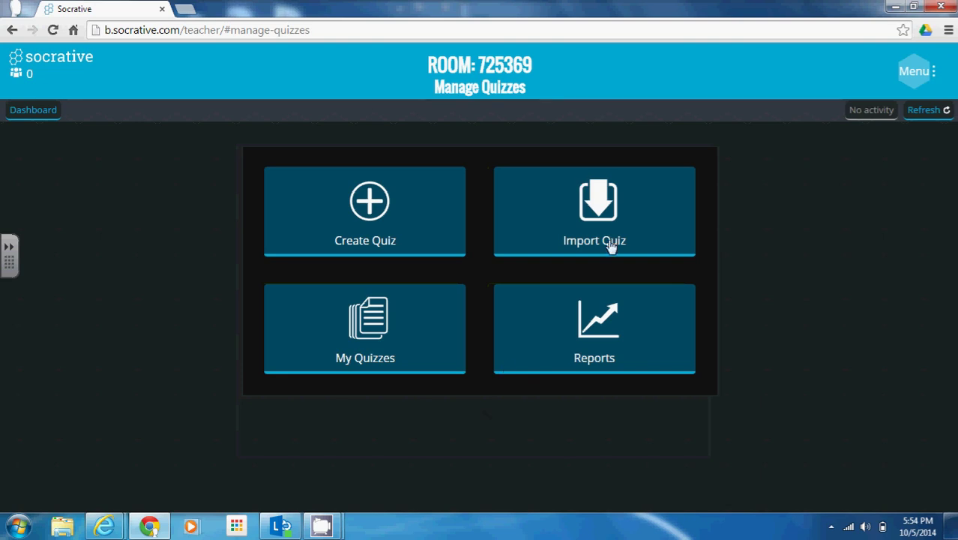
pyautogui.click(613, 217)
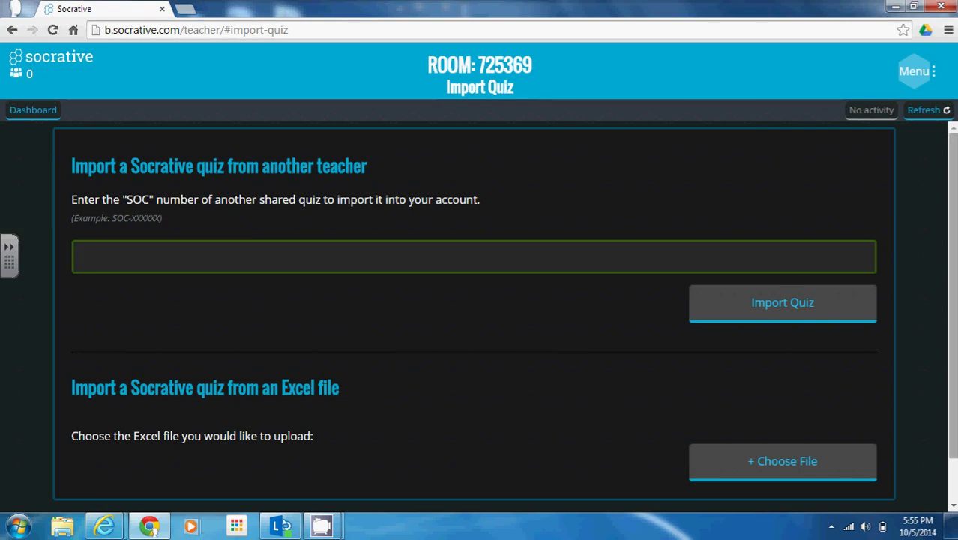
pyautogui.scroll(-1, 552, 363)
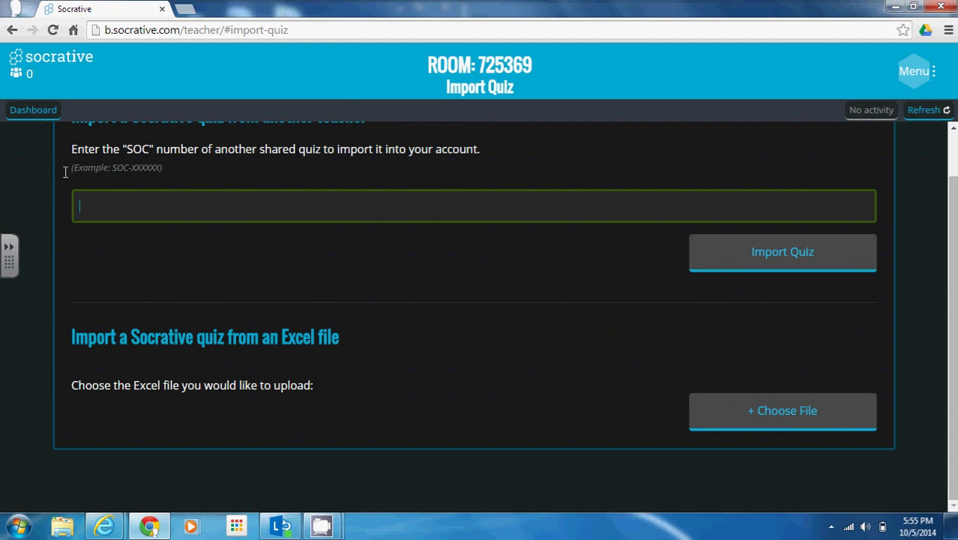
pyautogui.click(33, 111)
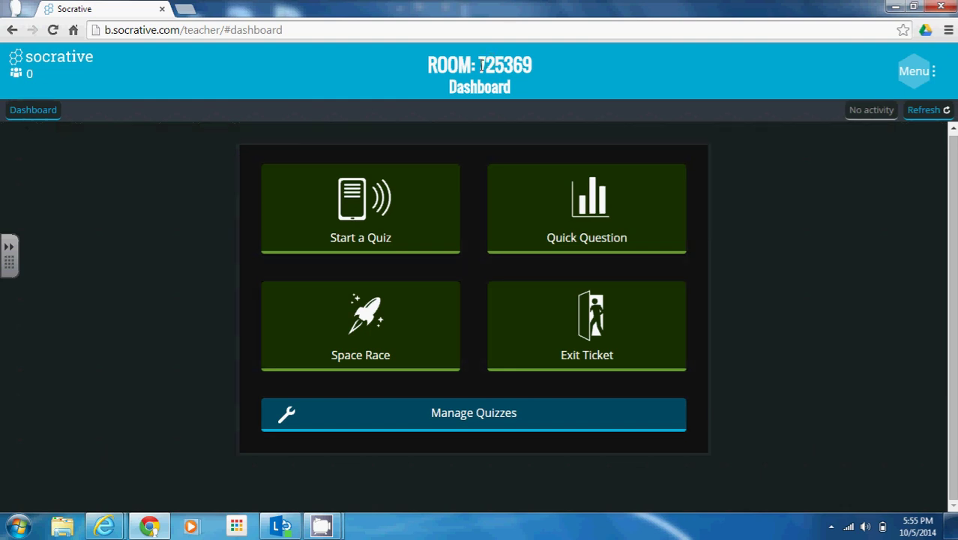
pyautogui.moveTo(481, 66); pyautogui.dragTo(537, 66)
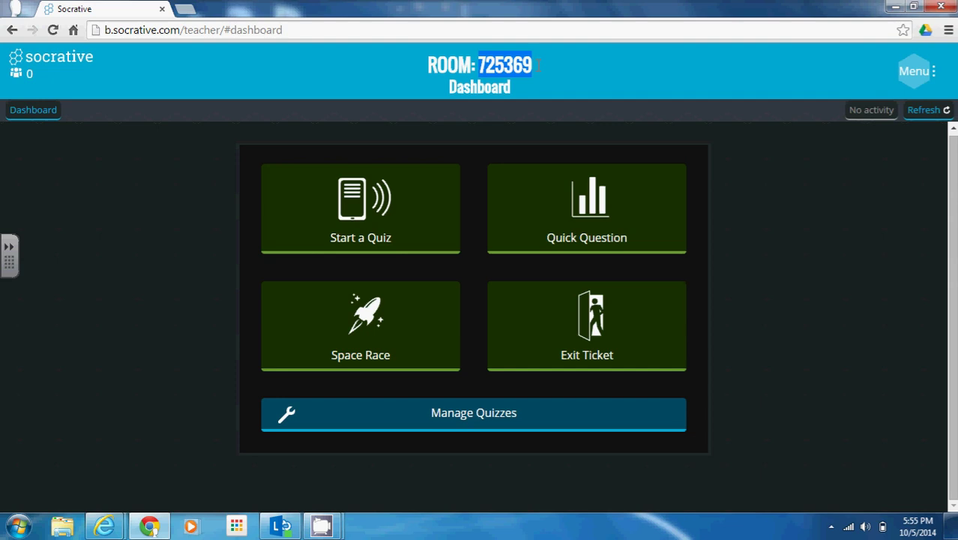
pyautogui.click(102, 527)
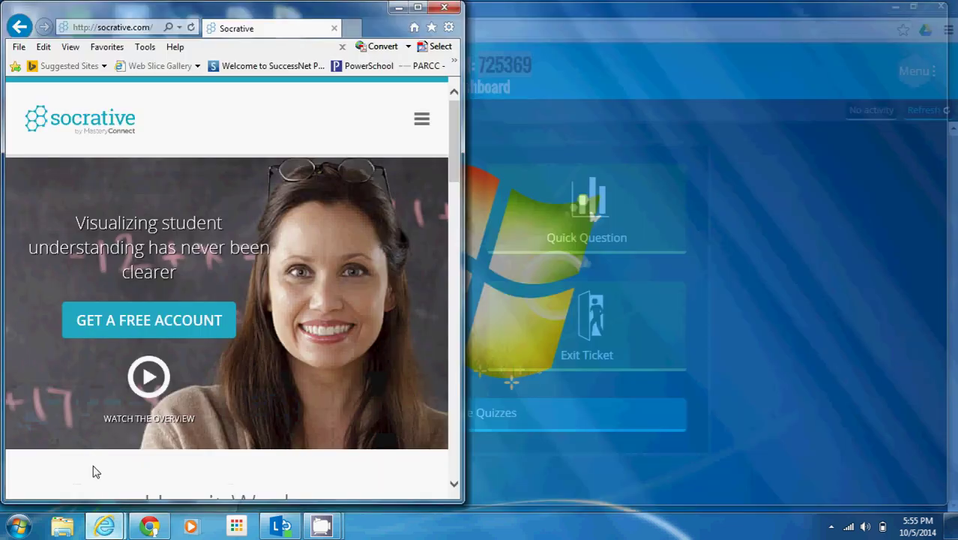
pyautogui.click(92, 465)
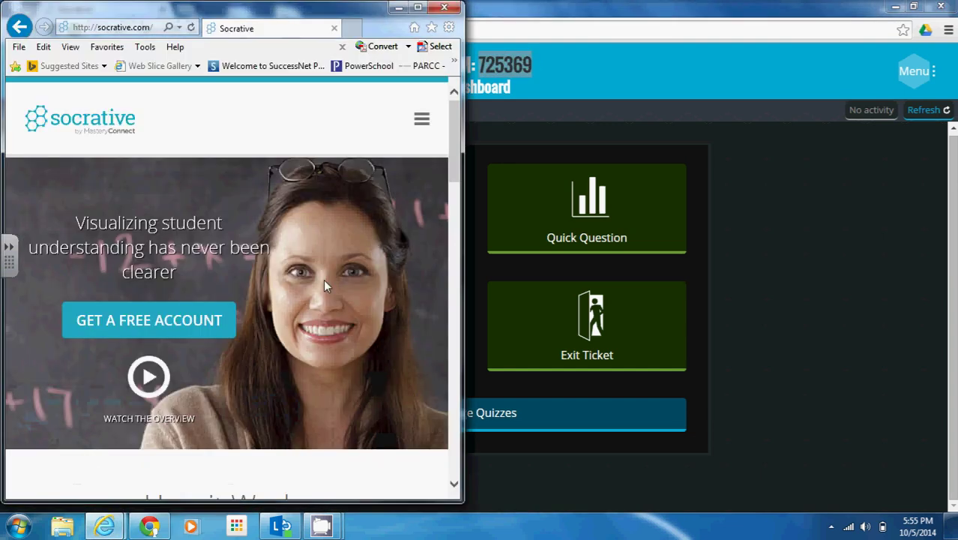
pyautogui.click(422, 120)
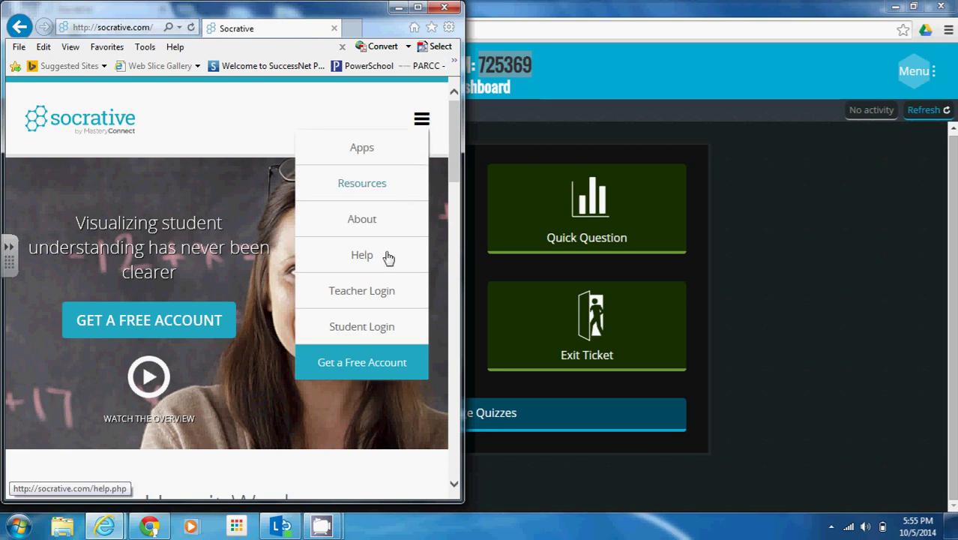
pyautogui.click(359, 328)
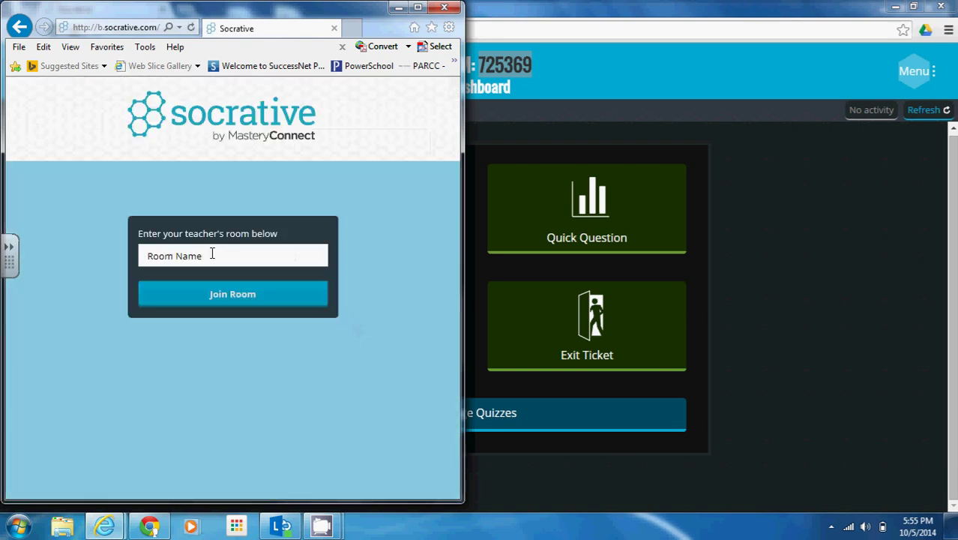
pyautogui.click(212, 253)
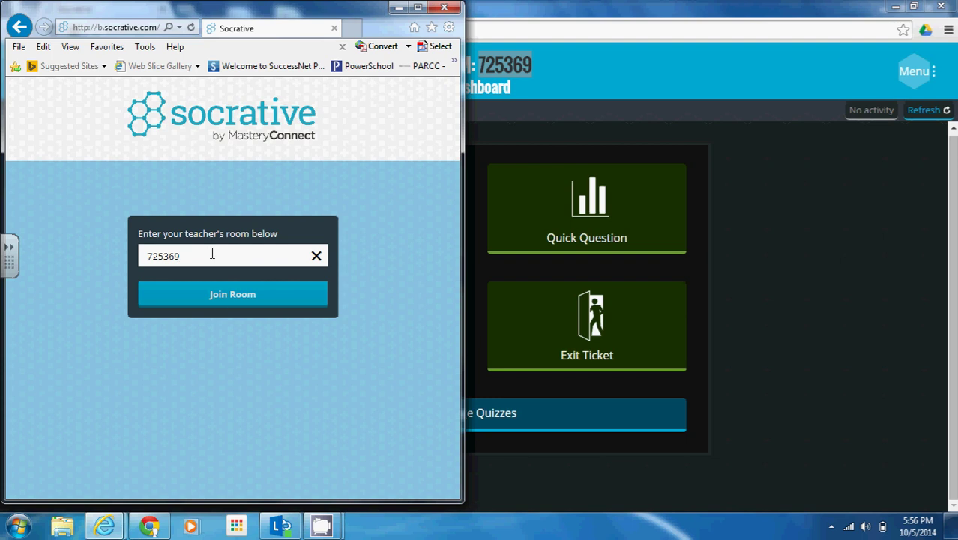
pyautogui.click(219, 309)
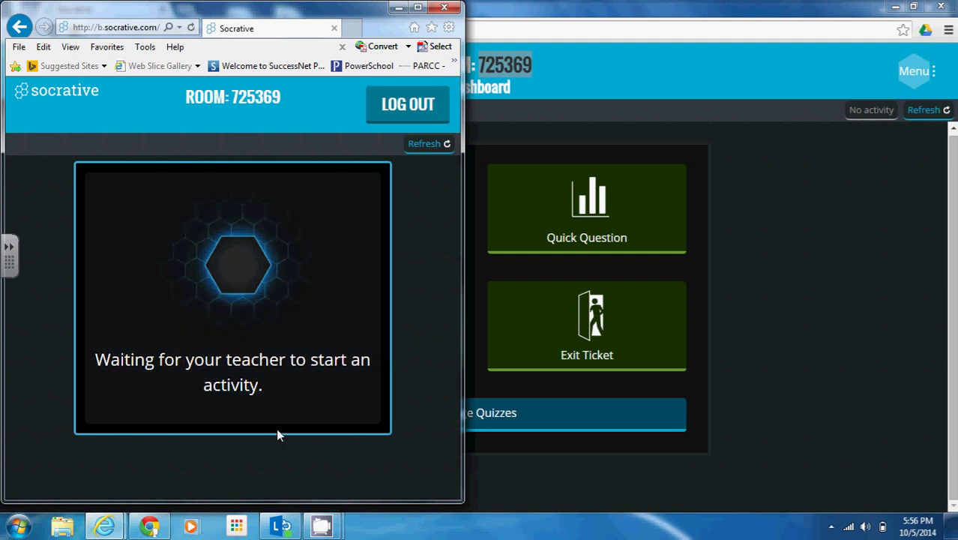
pyautogui.click(835, 332)
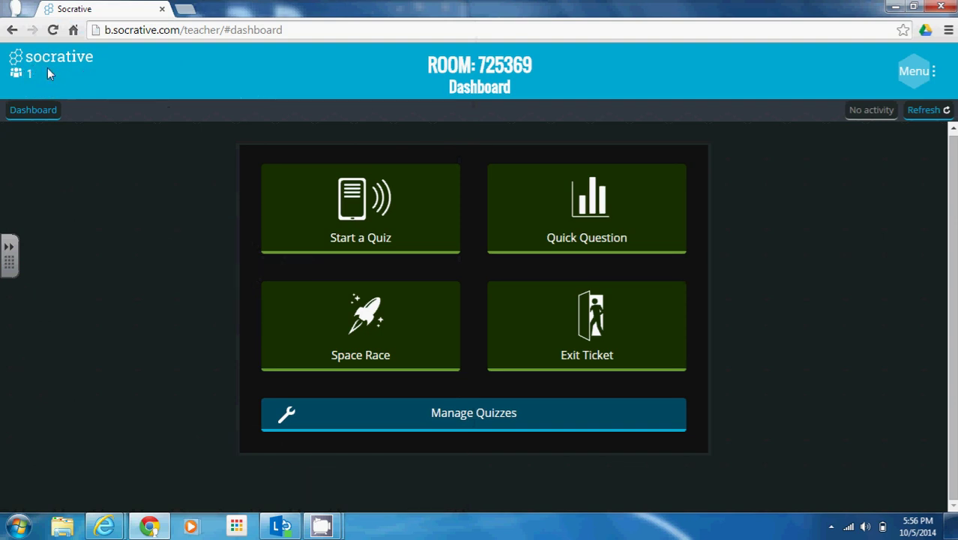
# Start a quiz by picking 'Are you smarter than a 5th grader?' from the Select a Quiz list.
pyautogui.click(340, 216)
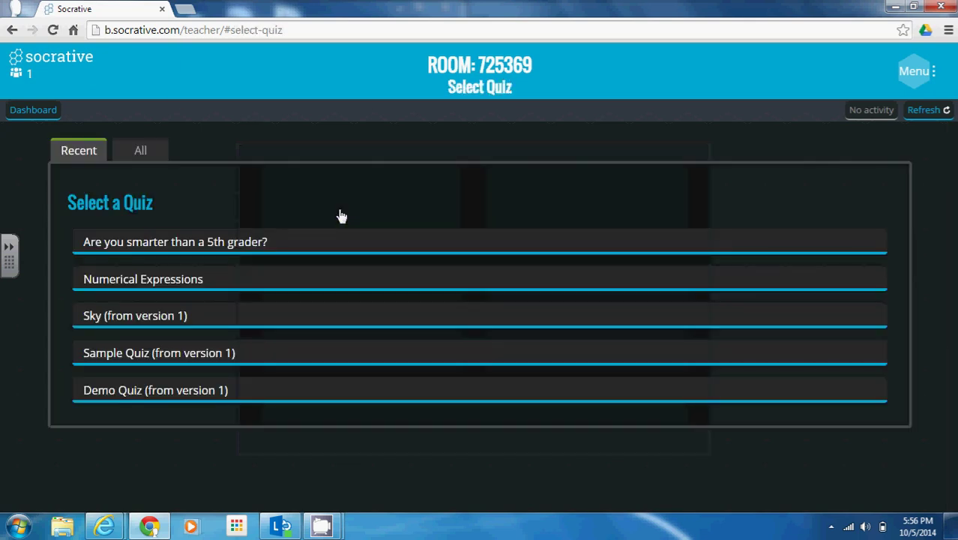
pyautogui.click(209, 248)
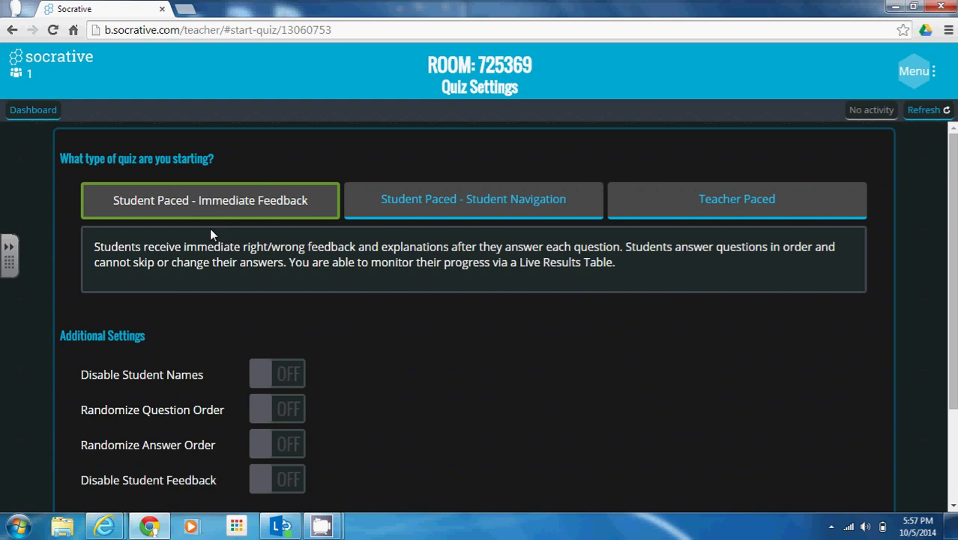
# Compare the quiz modes, then launch the quiz in Student Paced - Student Navigation mode.
pyautogui.click(434, 204)
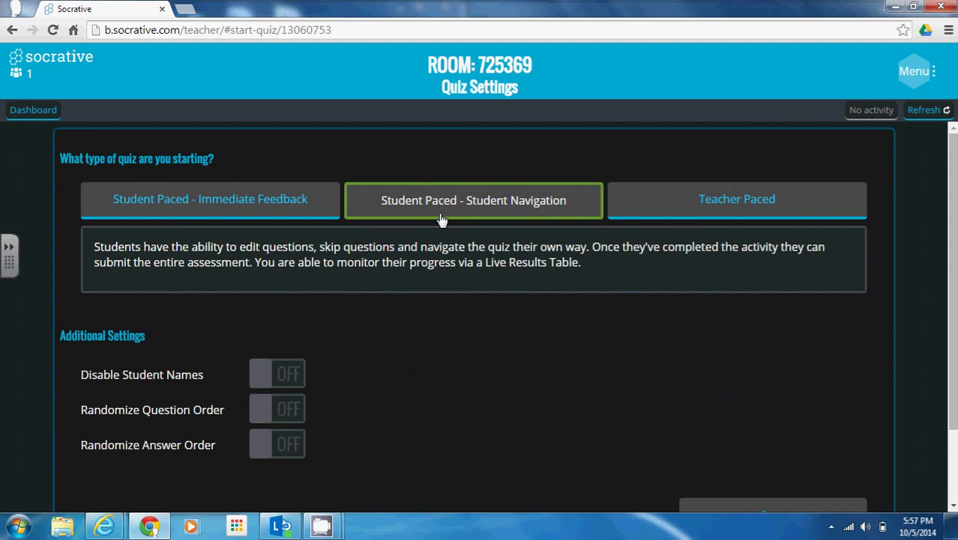
pyautogui.click(712, 225)
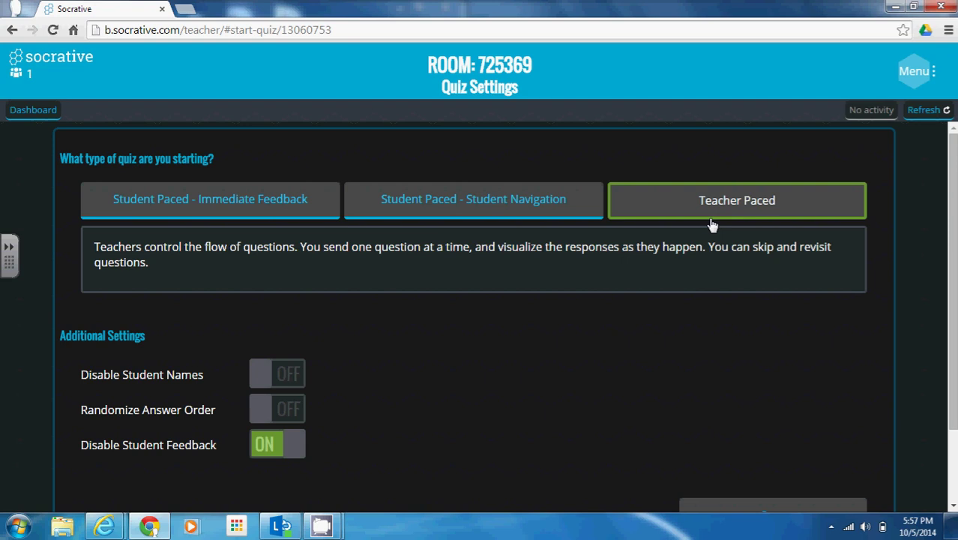
pyautogui.click(127, 201)
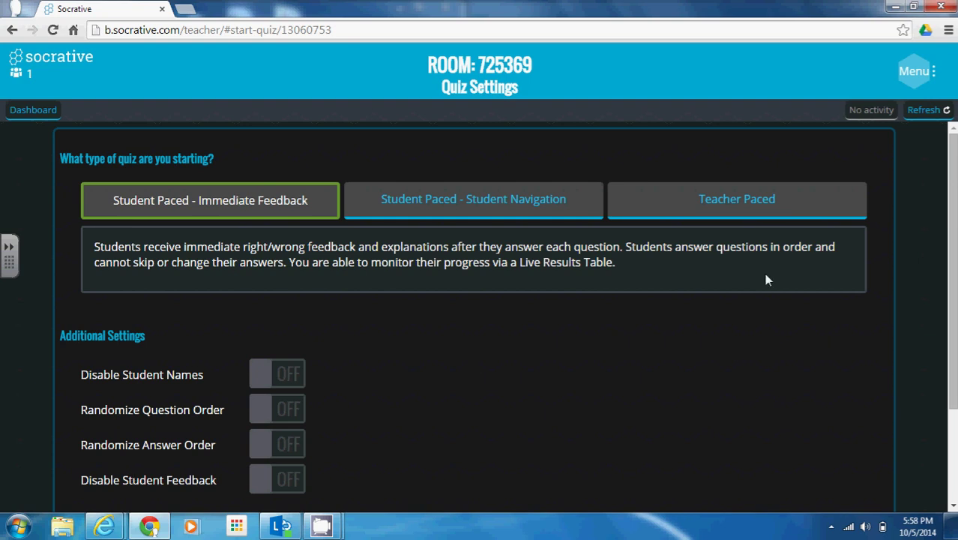
pyautogui.click(437, 210)
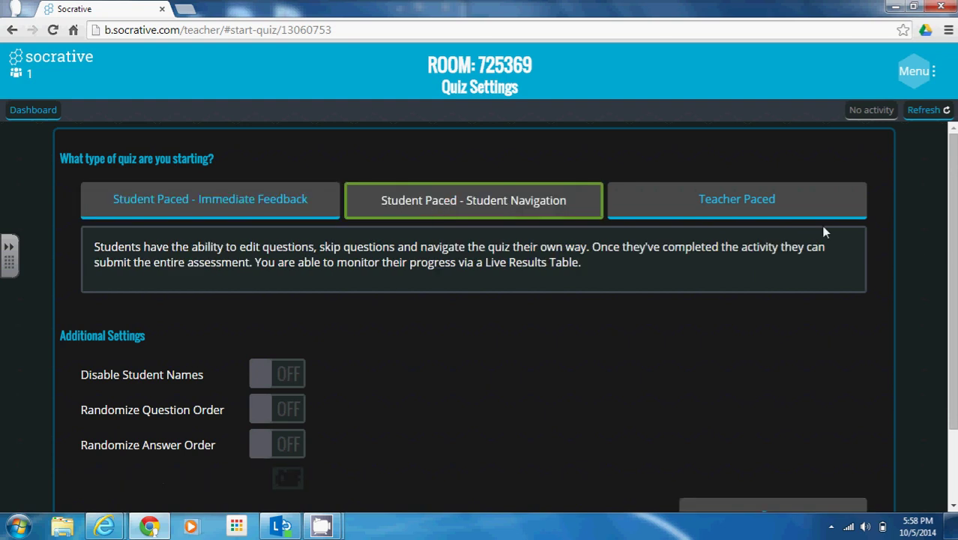
pyautogui.moveTo(954, 277); pyautogui.dragTo(953, 309)
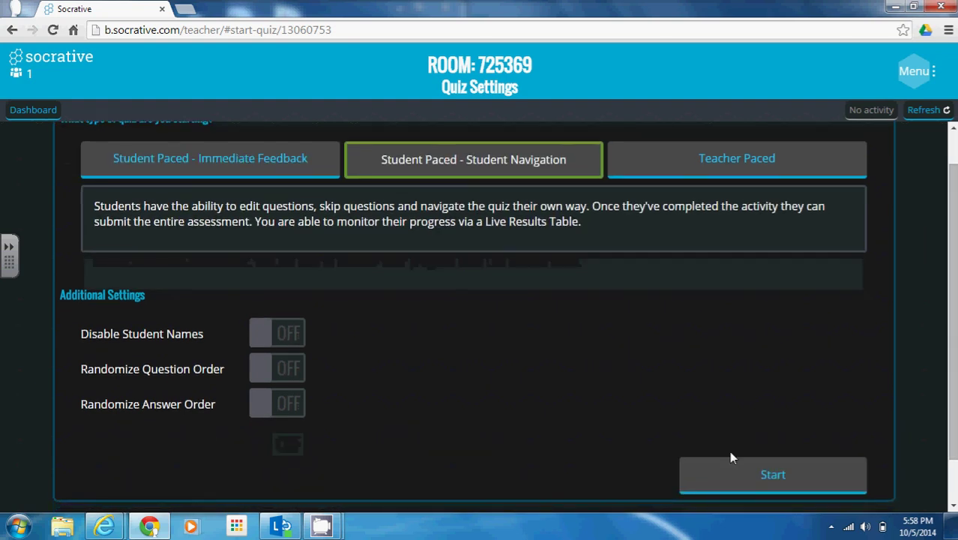
pyautogui.click(753, 486)
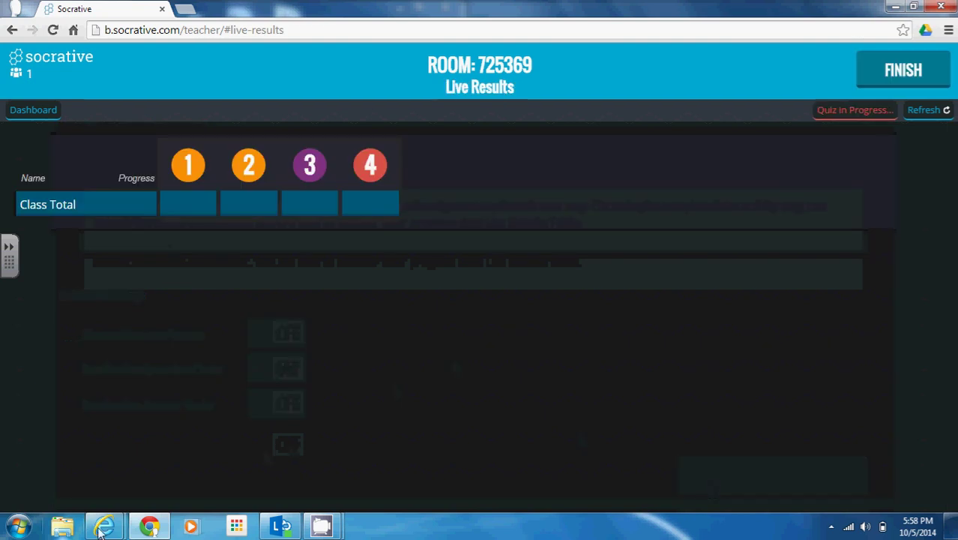
# Bring the student Internet Explorer window forward and move it to the right side.
pyautogui.moveTo(106, 531)
pyautogui.click(103, 486)
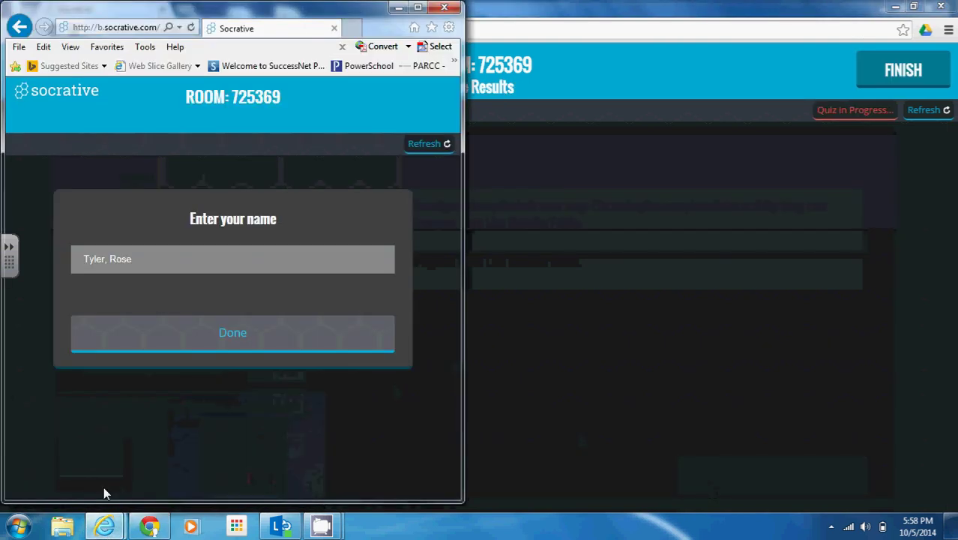
pyautogui.rightClick(301, 8)
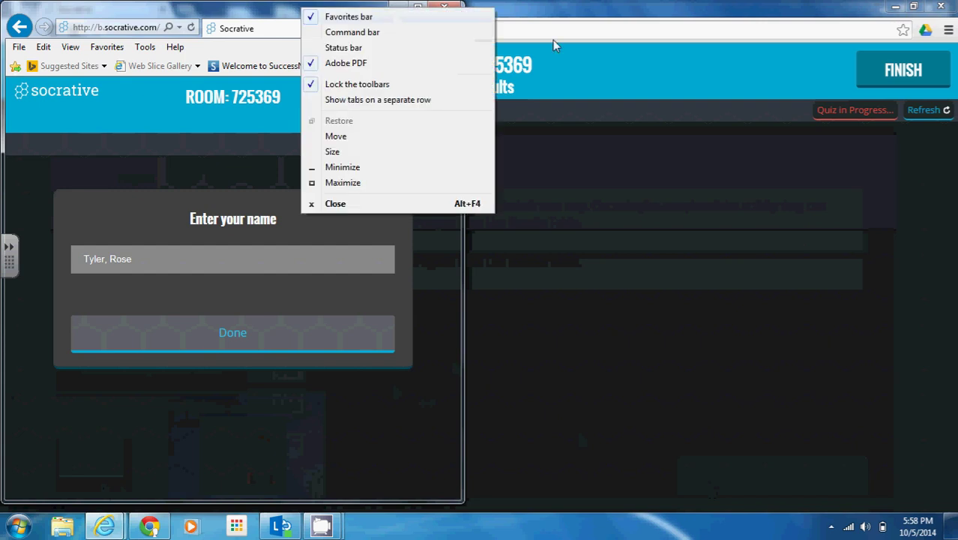
pyautogui.click(262, 16)
pyautogui.moveTo(265, 19); pyautogui.dragTo(733, 16)
# Enter a sample student name and submit it to start the quiz.
pyautogui.click(678, 248)
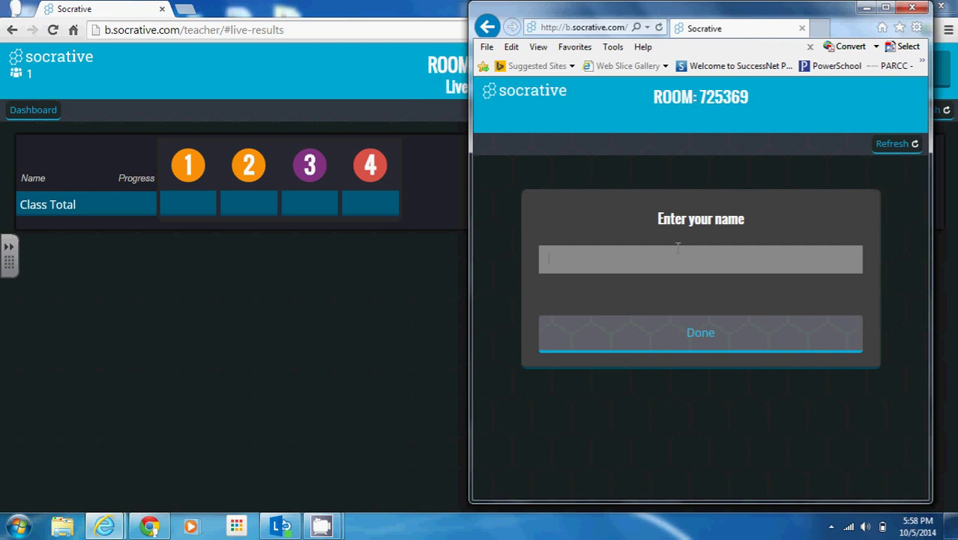
pyautogui.write('Sample, Student')
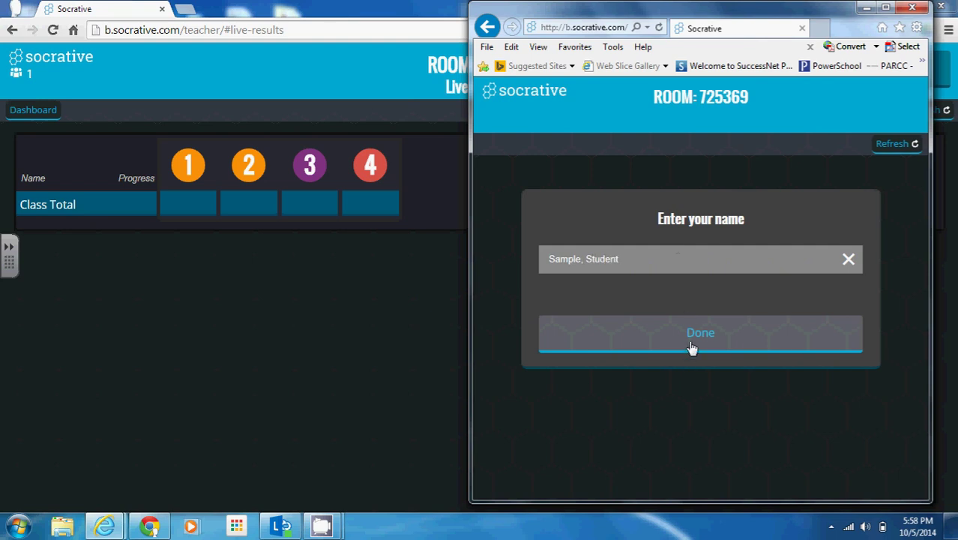
pyautogui.click(692, 348)
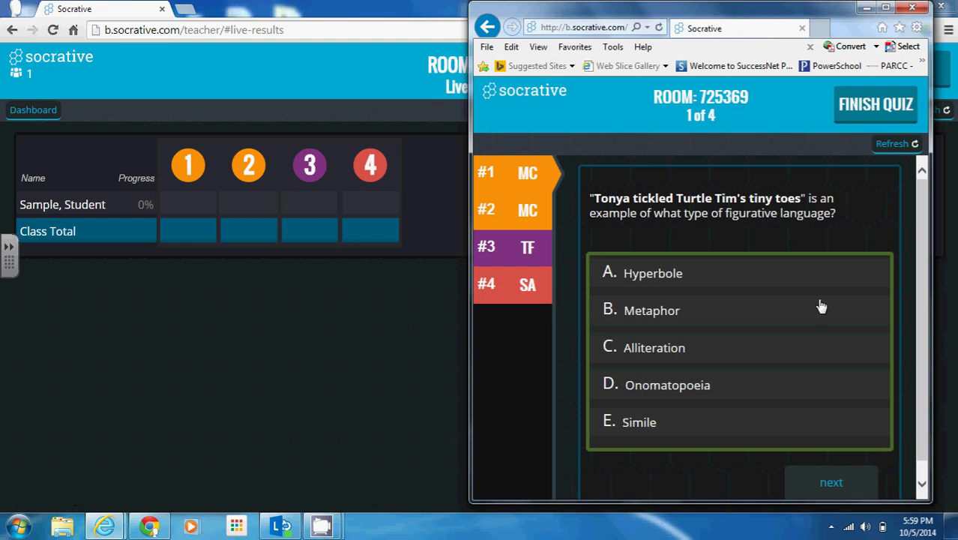
# Answer question 1 with Alliteration and question 2 with V = 64 units³.
pyautogui.click(684, 351)
pyautogui.click(852, 493)
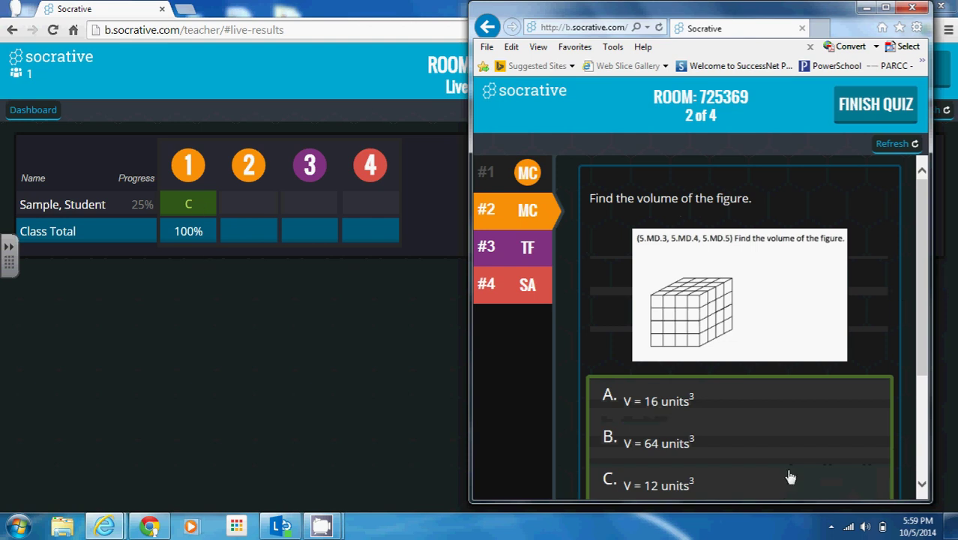
pyautogui.click(708, 459)
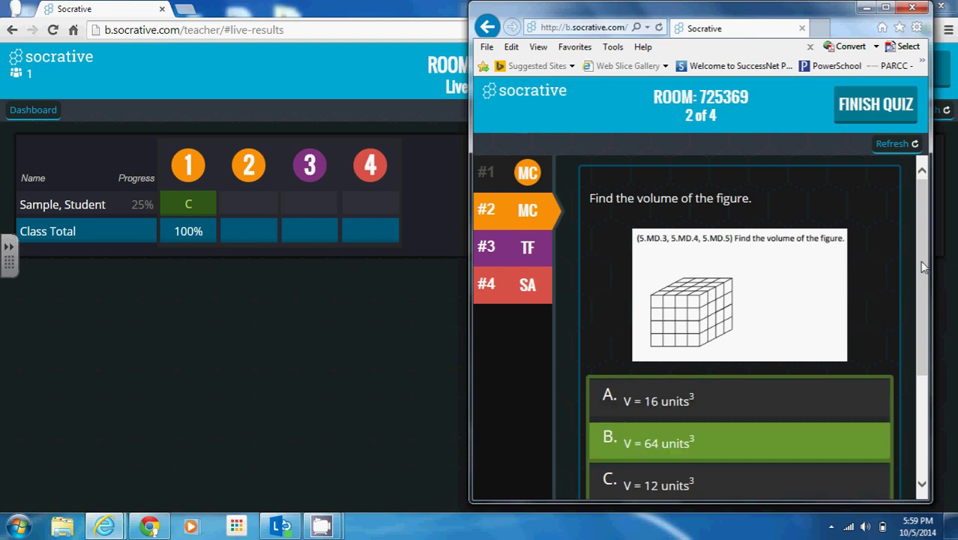
pyautogui.scroll(-3, 925, 268)
pyautogui.click(834, 452)
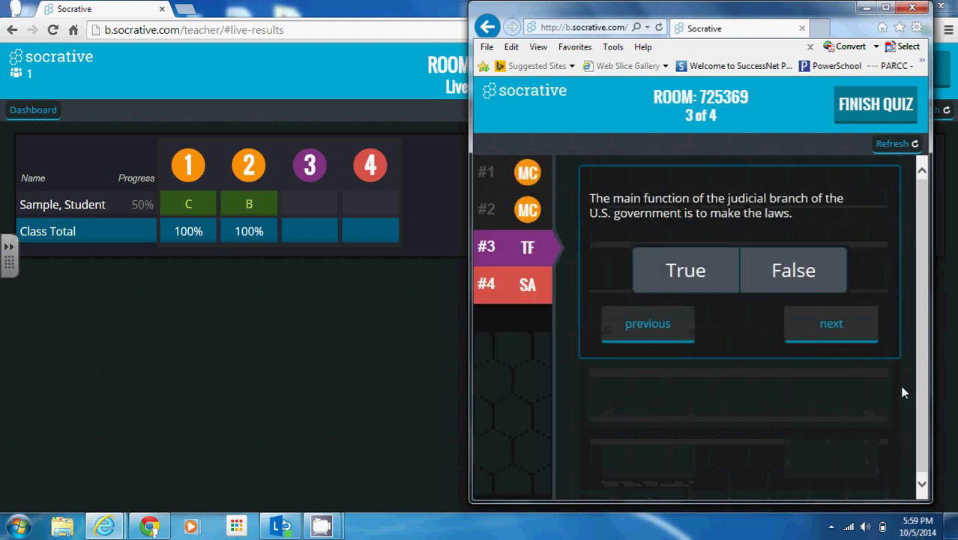
# Revisit the earlier questions, then answer False to the judicial branch question 3.
pyautogui.click(523, 214)
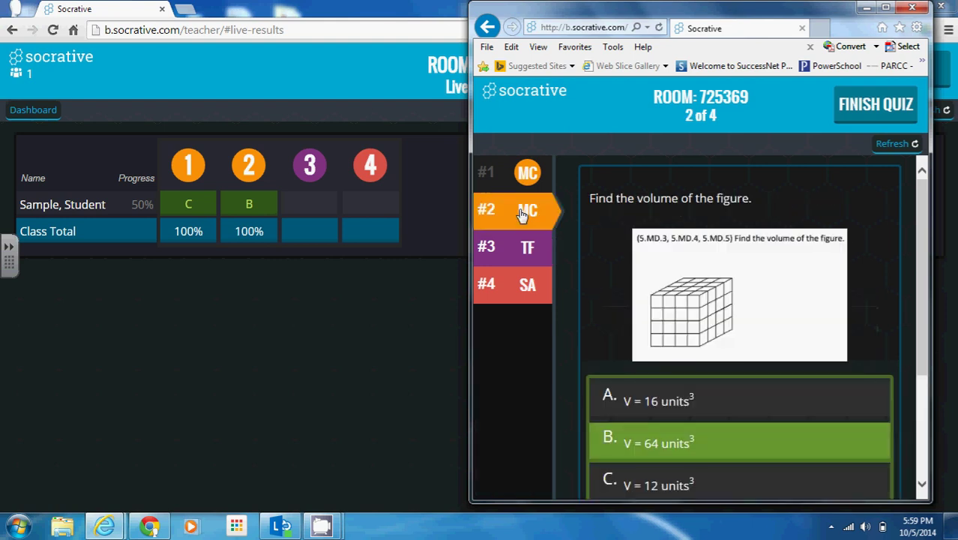
pyautogui.click(523, 180)
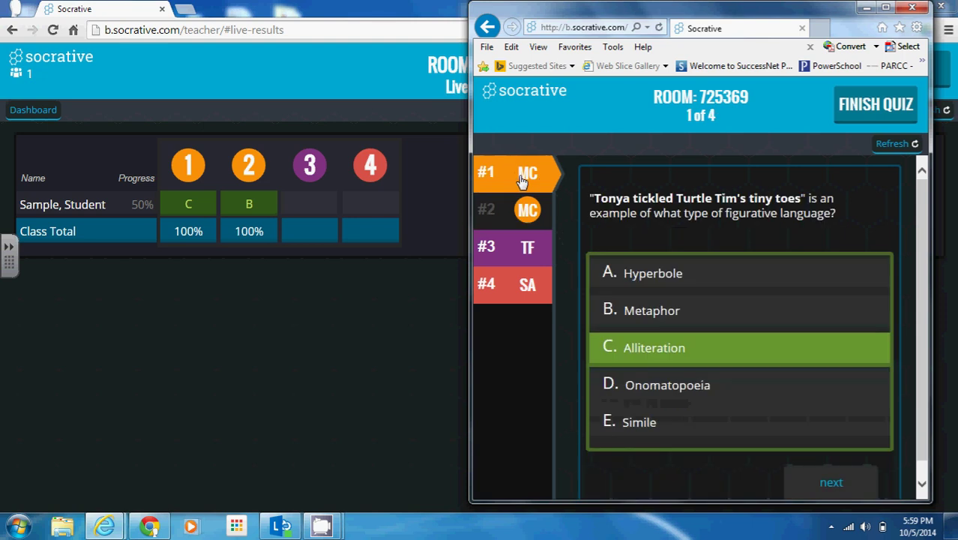
pyautogui.click(520, 222)
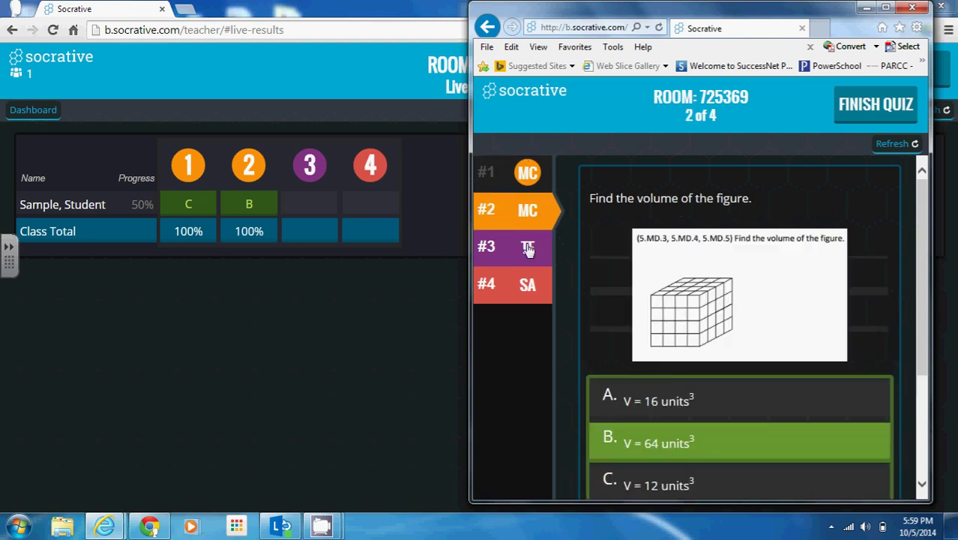
pyautogui.click(525, 247)
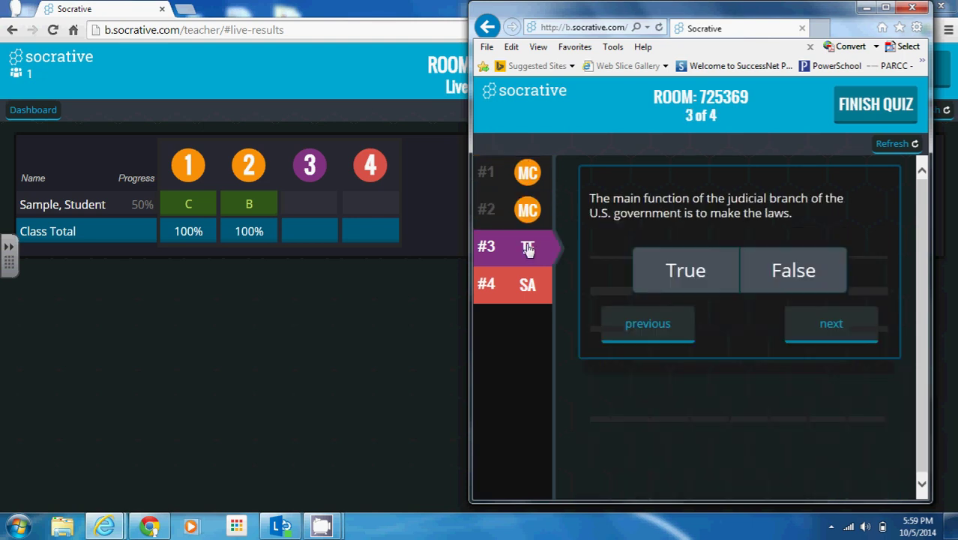
pyautogui.click(809, 276)
# Answer short-answer question 4 with 'kenetic' and look back at question 3.
pyautogui.click(827, 336)
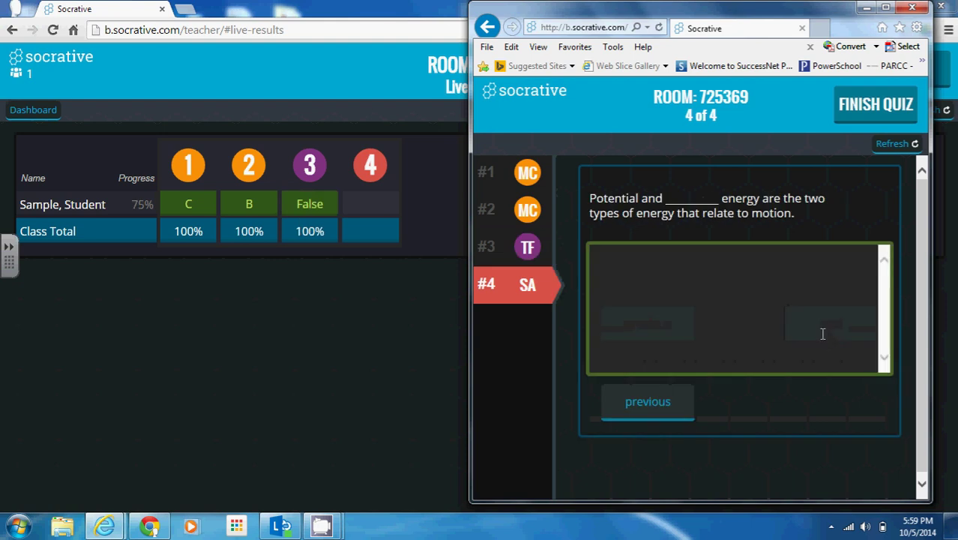
pyautogui.click(742, 284)
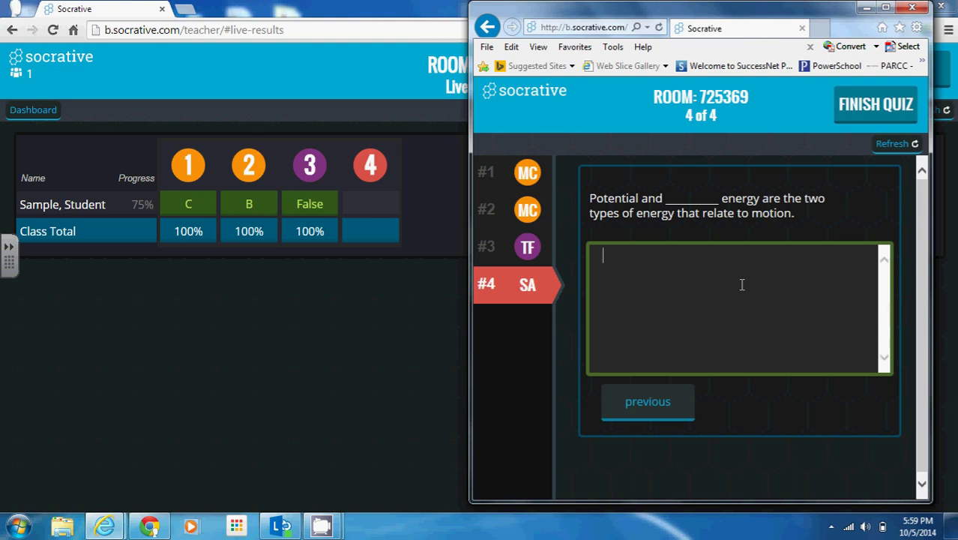
pyautogui.write('kenetic')
pyautogui.click(512, 251)
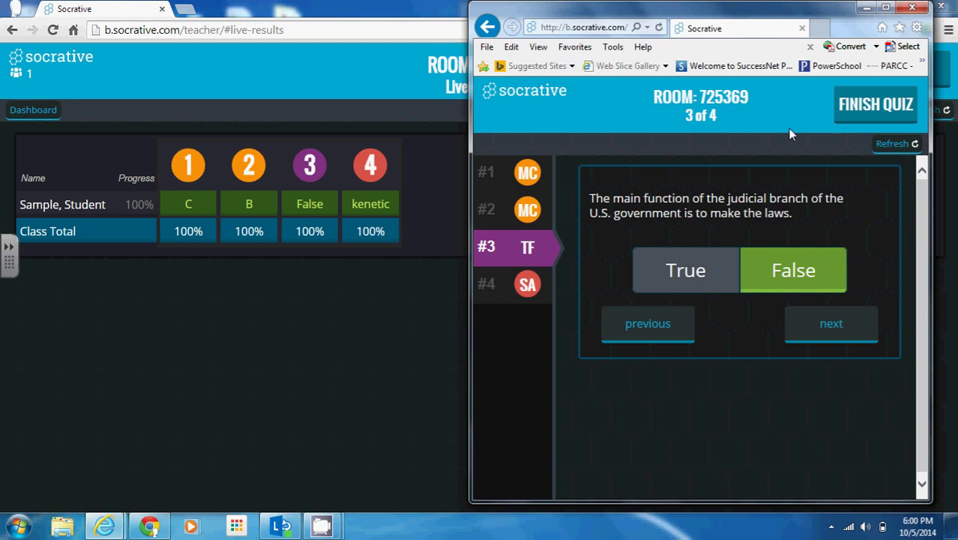
# Finish and confirm the student's quiz, then close the student browser window.
pyautogui.click(863, 120)
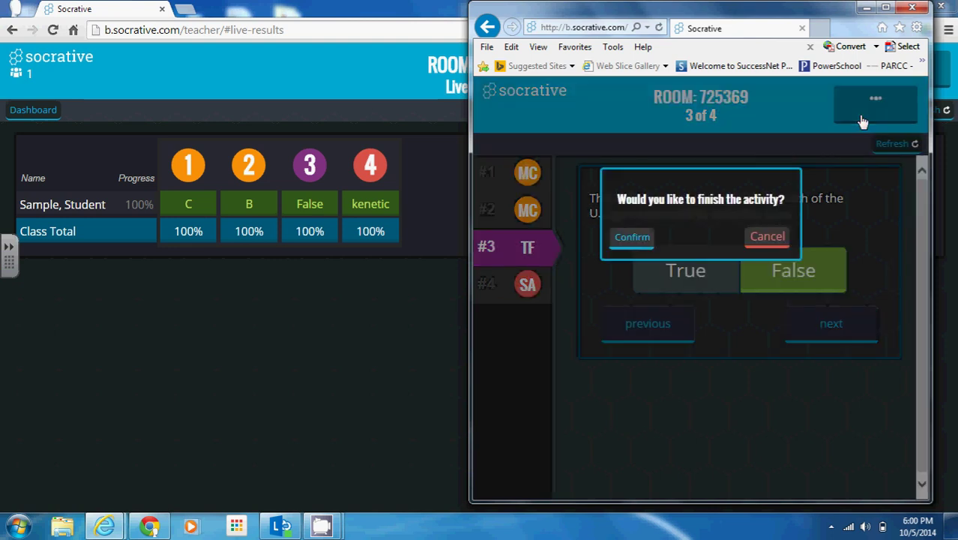
pyautogui.click(644, 239)
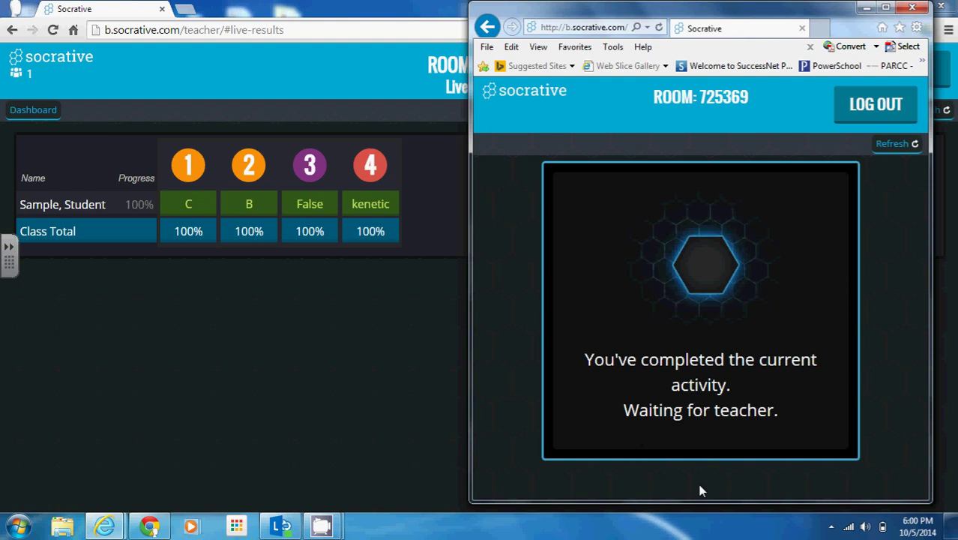
pyautogui.click(261, 361)
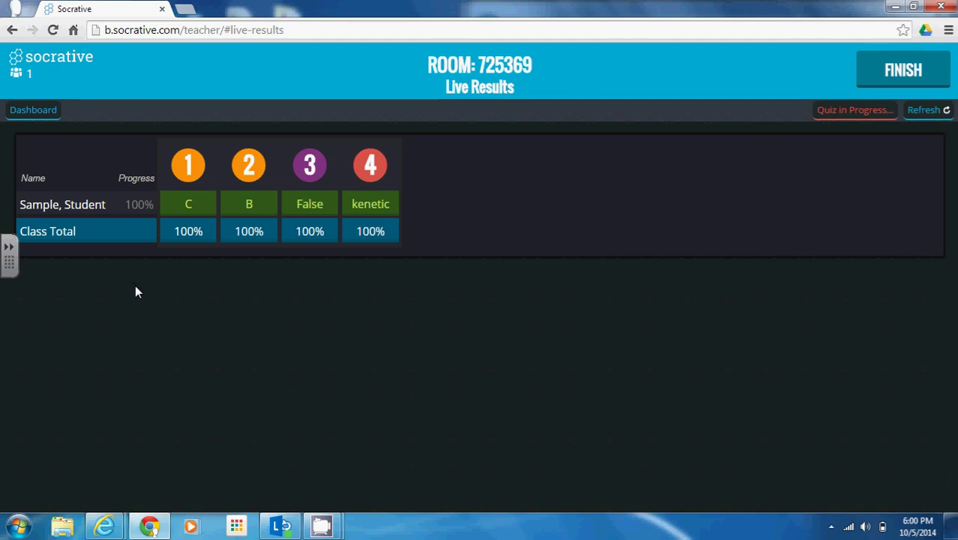
# Review question 1's breakdown (Alliteration 100%), then question 2's (V = 64 units³ 100%).
pyautogui.click(189, 180)
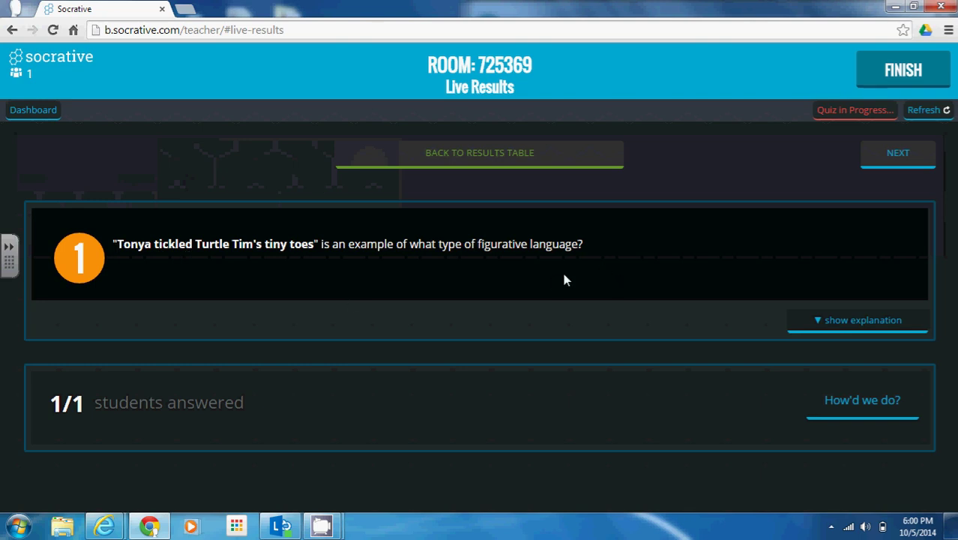
pyautogui.click(842, 414)
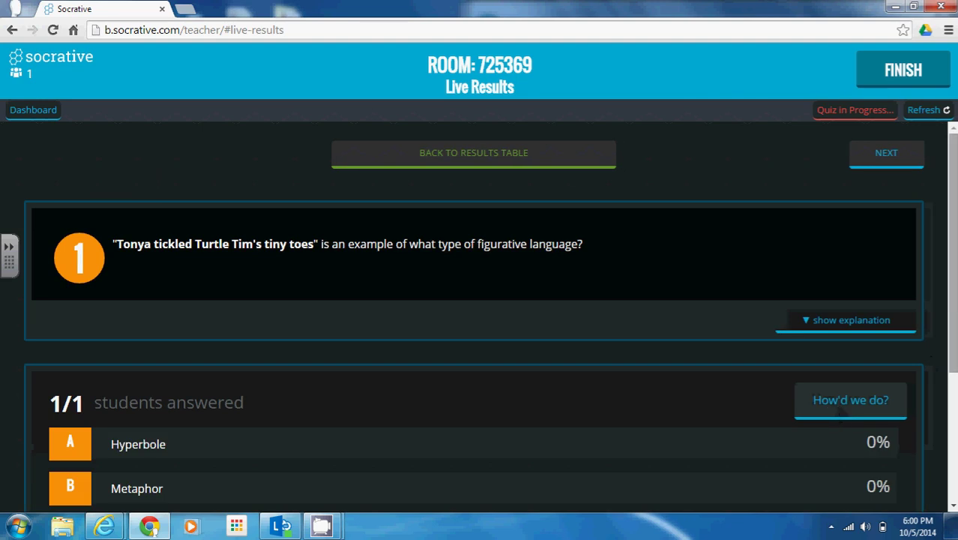
pyautogui.scroll(-2, 842, 414)
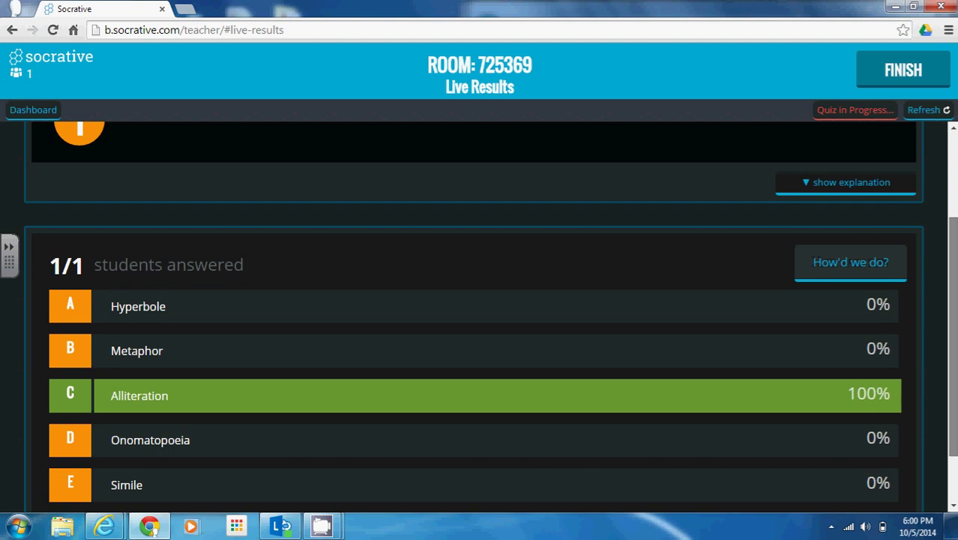
pyautogui.scroll(3, 933, 316)
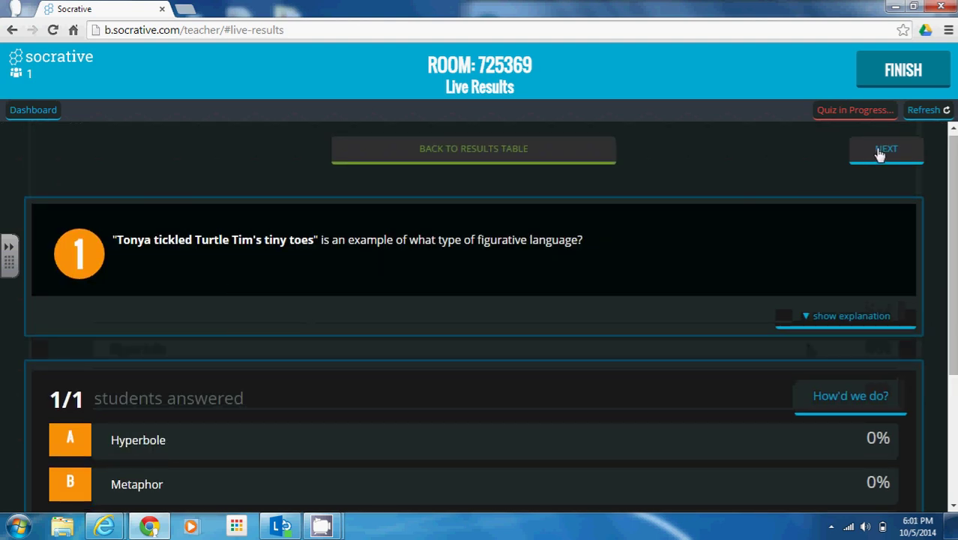
pyautogui.click(879, 152)
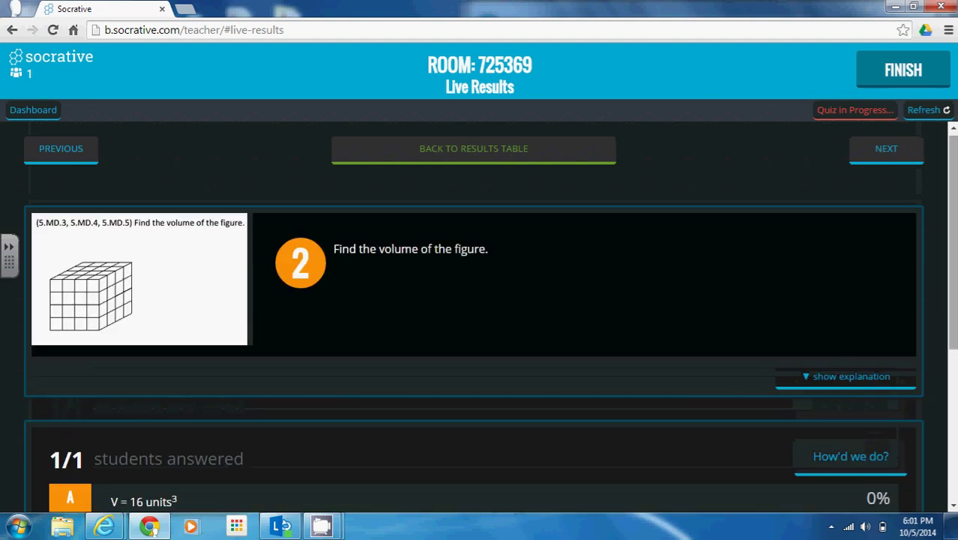
pyautogui.scroll(-3, 712, 322)
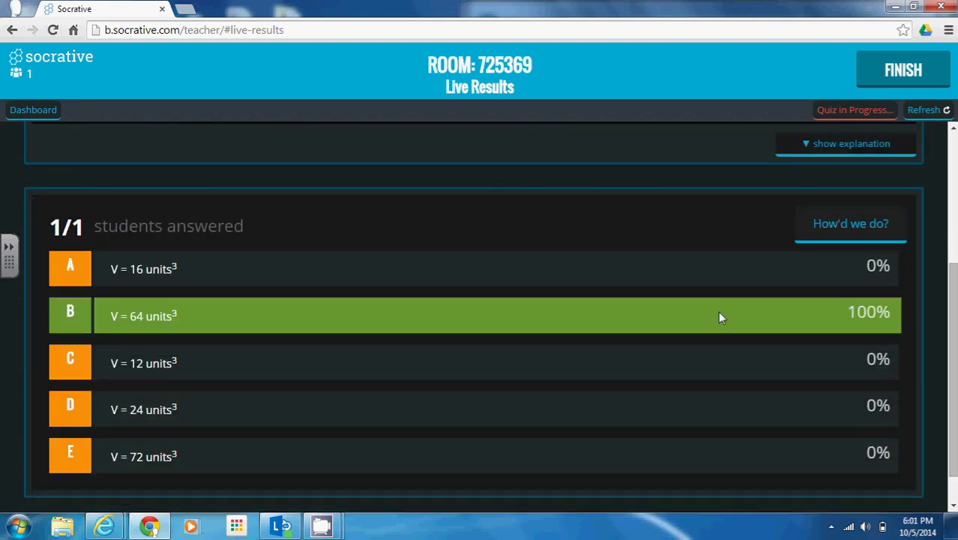
# Finish the quiz and download Whole Class Excel, Individual Student(s) PDF and Question Specific PDF reports.
pyautogui.click(892, 81)
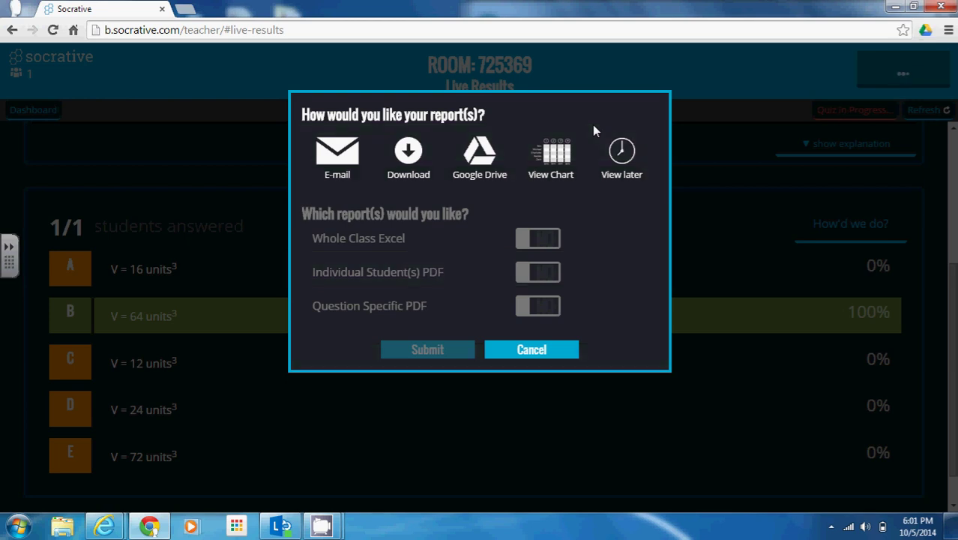
pyautogui.click(623, 153)
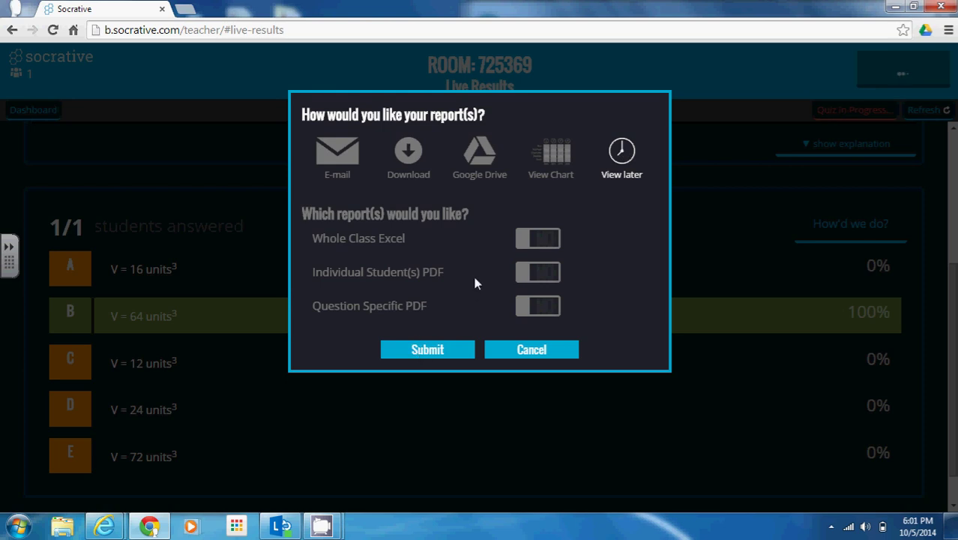
pyautogui.click(411, 163)
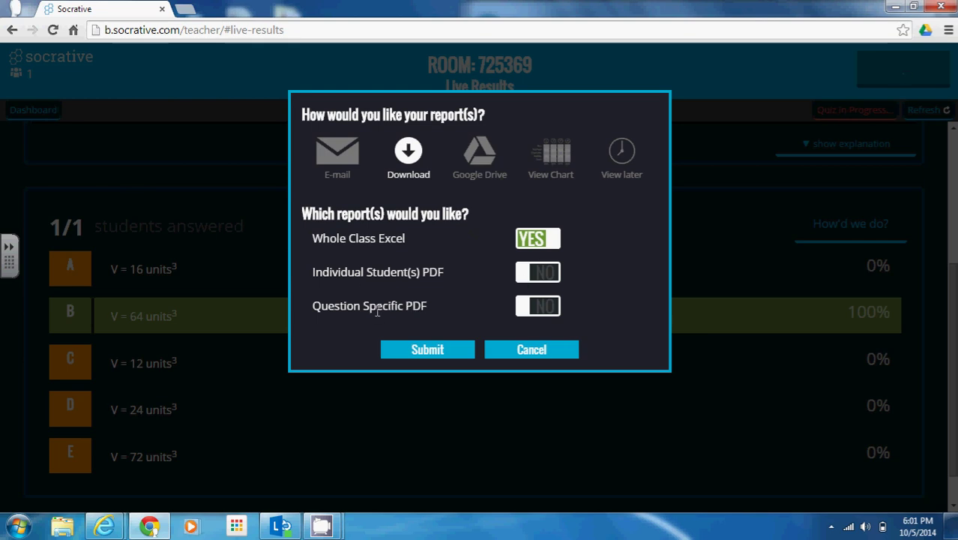
pyautogui.click(553, 280)
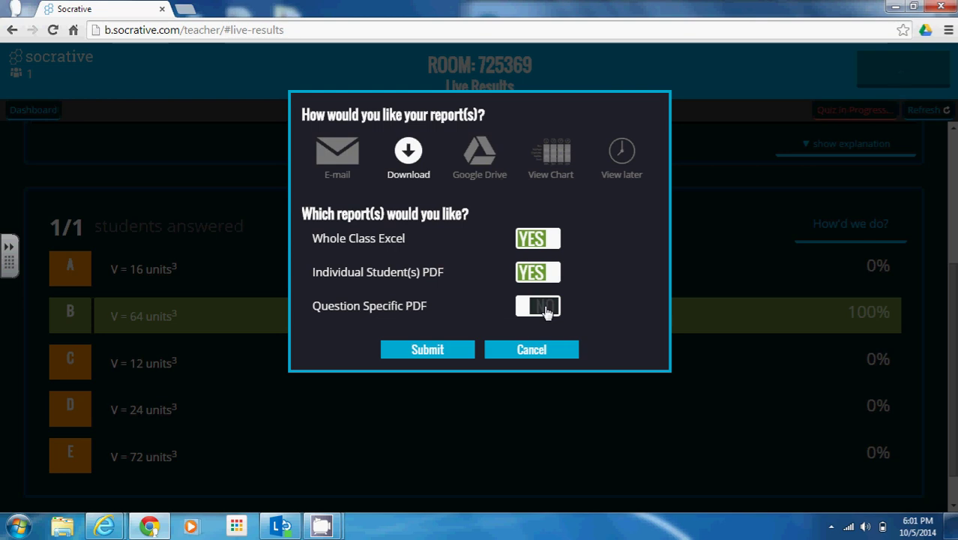
pyautogui.click(544, 309)
pyautogui.click(62, 526)
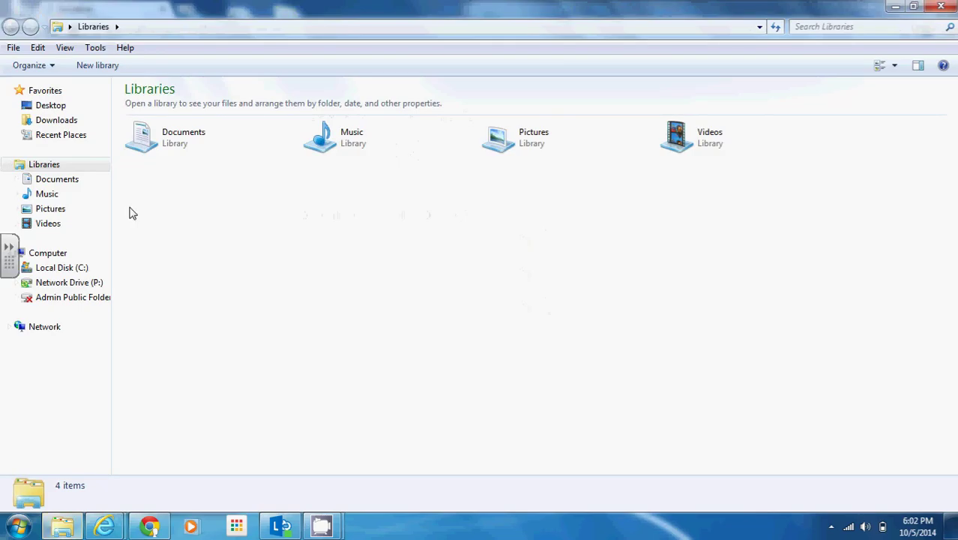
# Review the whole-class Excel report from the Desktop Socrative folder, then open the Question Specific PDF.
pyautogui.click(56, 106)
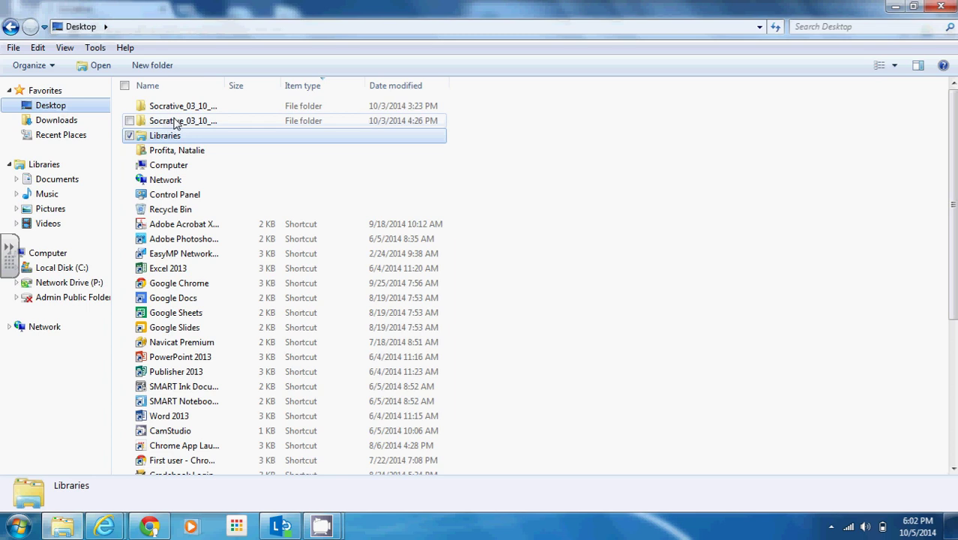
pyautogui.doubleClick(174, 122)
pyautogui.doubleClick(174, 121)
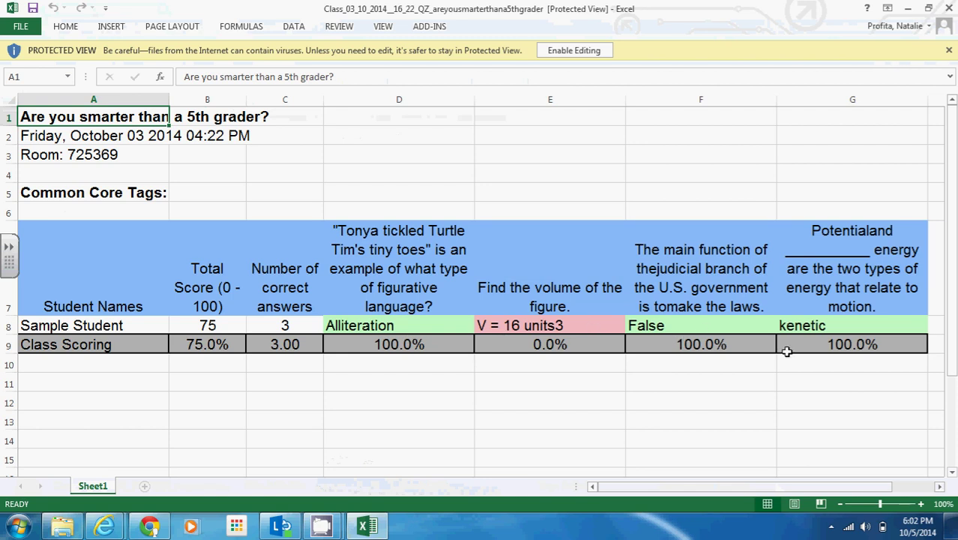
pyautogui.click(950, 7)
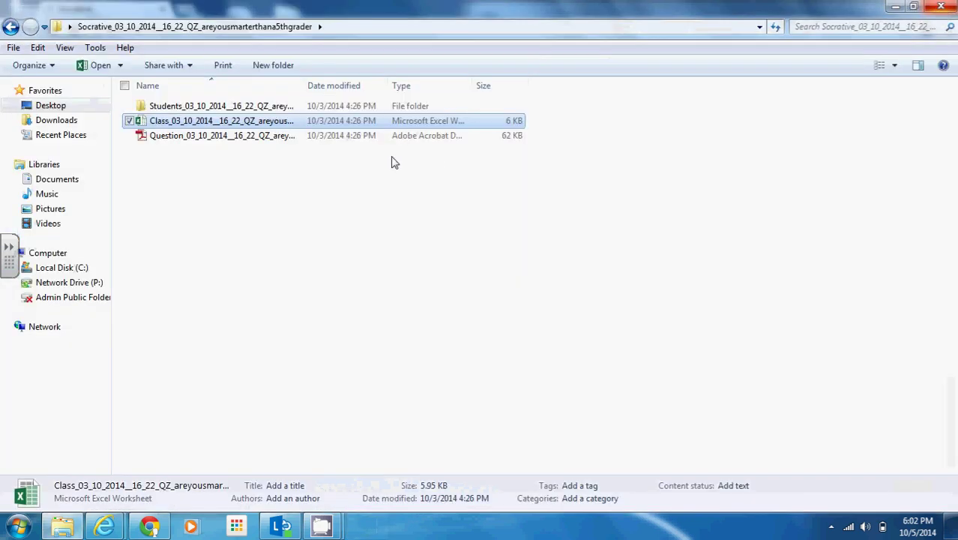
pyautogui.doubleClick(175, 135)
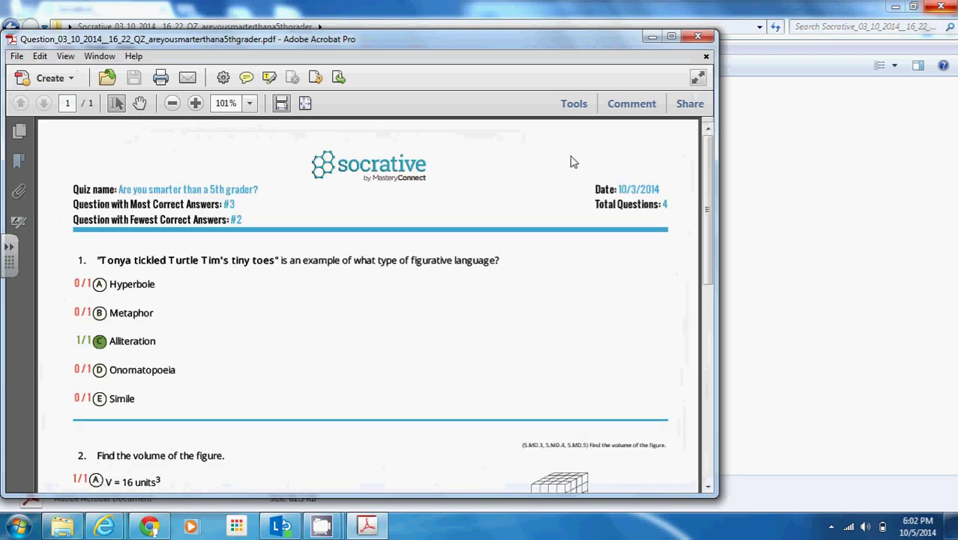
# Scroll through the Question Specific PDF's per-answer tallies and close it.
pyautogui.scroll(-2, 712, 159)
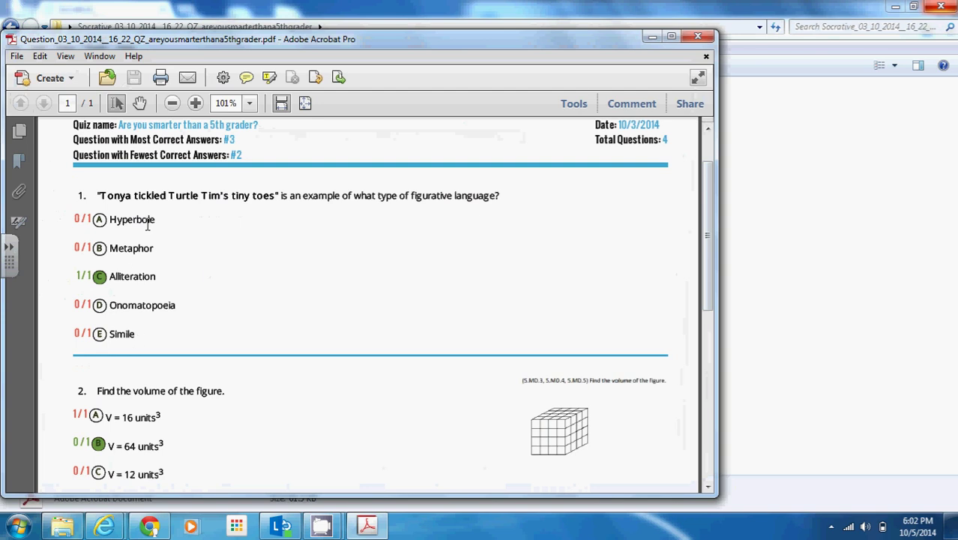
pyautogui.moveTo(706, 236); pyautogui.dragTo(696, 333)
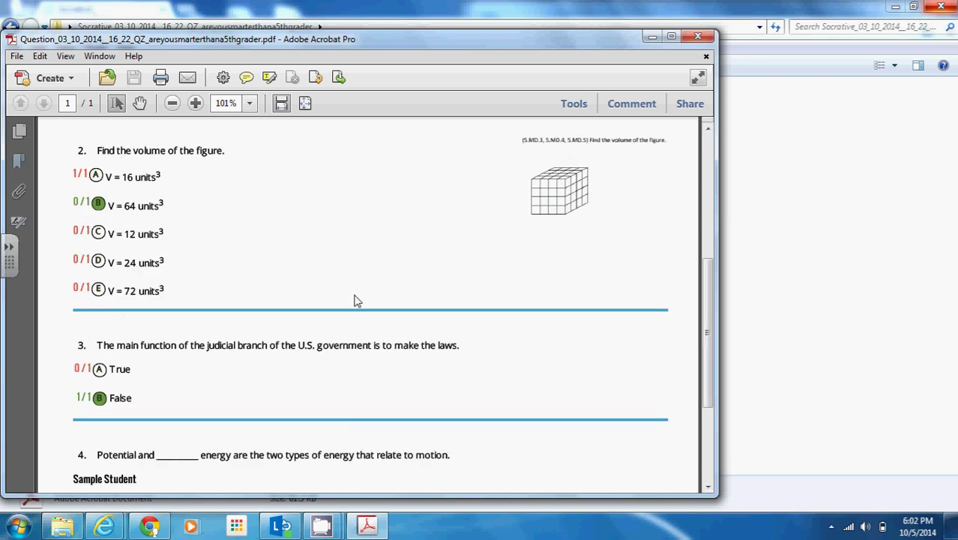
pyautogui.click(697, 36)
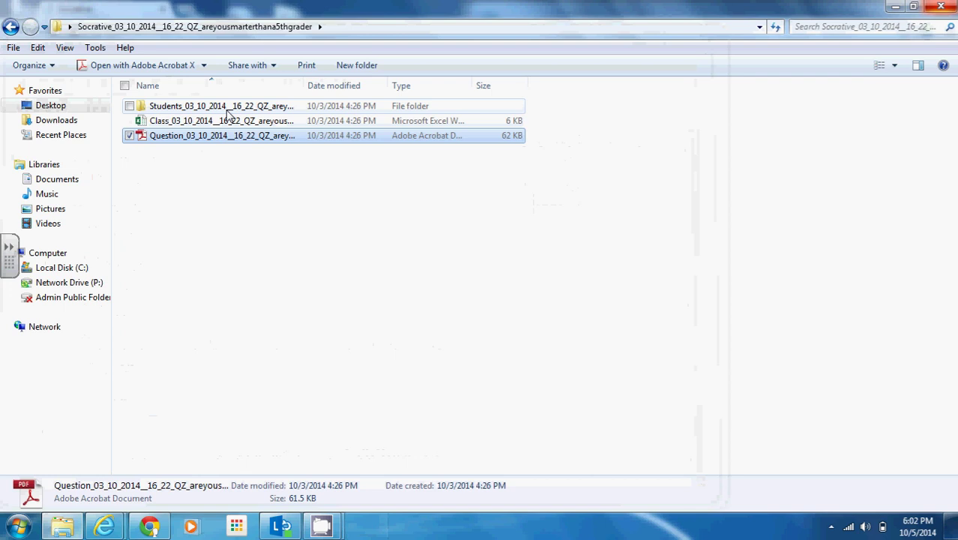
# Review the sample student's individual PDF report scoring 75% in the Students folder, then close it.
pyautogui.doubleClick(228, 109)
pyautogui.doubleClick(229, 108)
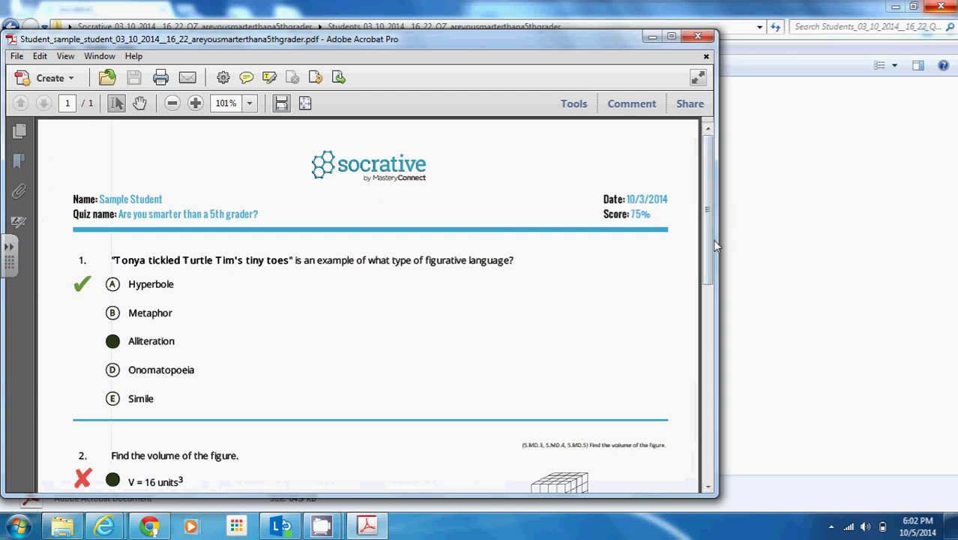
pyautogui.moveTo(713, 240); pyautogui.dragTo(645, 205)
pyautogui.click(698, 39)
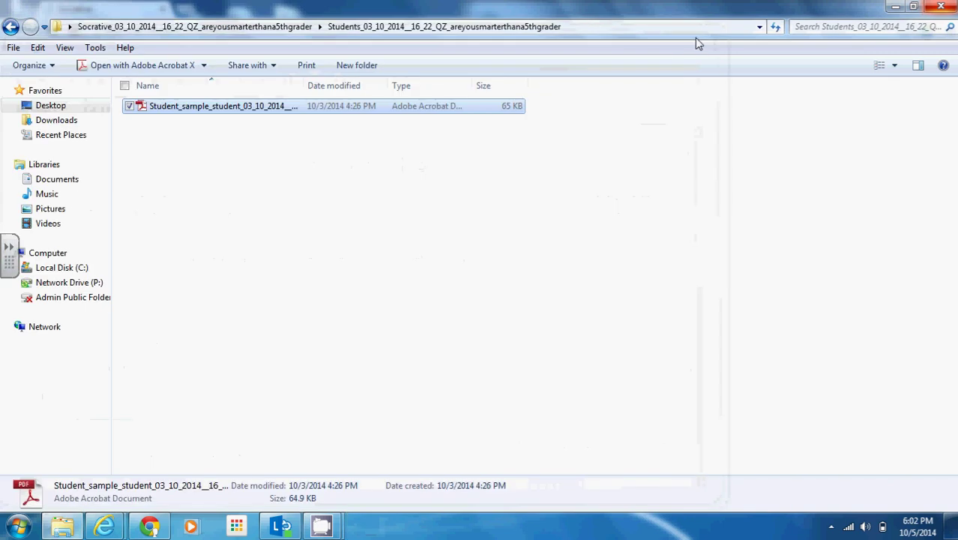
# Return to Socrative, set the reports to View later, and submit back to the dashboard.
pyautogui.click(942, 6)
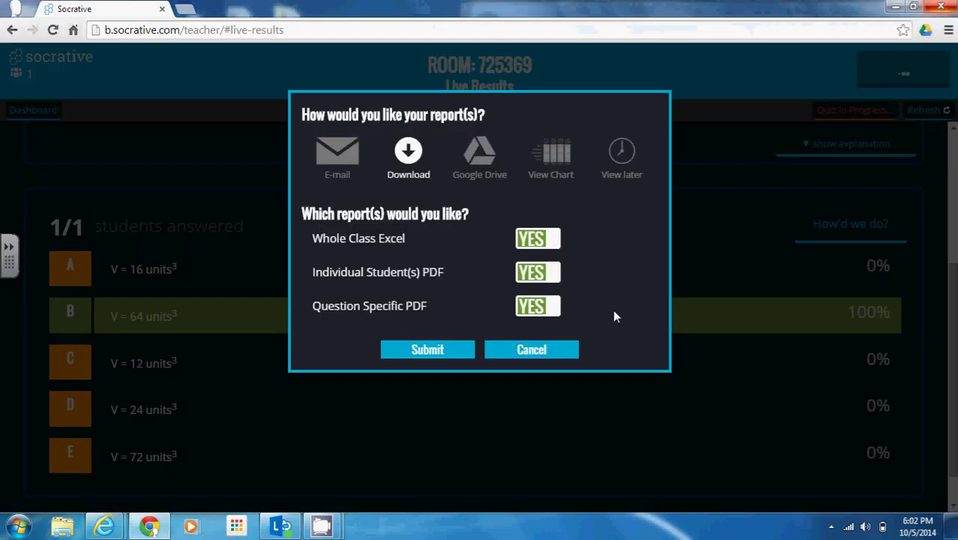
pyautogui.click(621, 152)
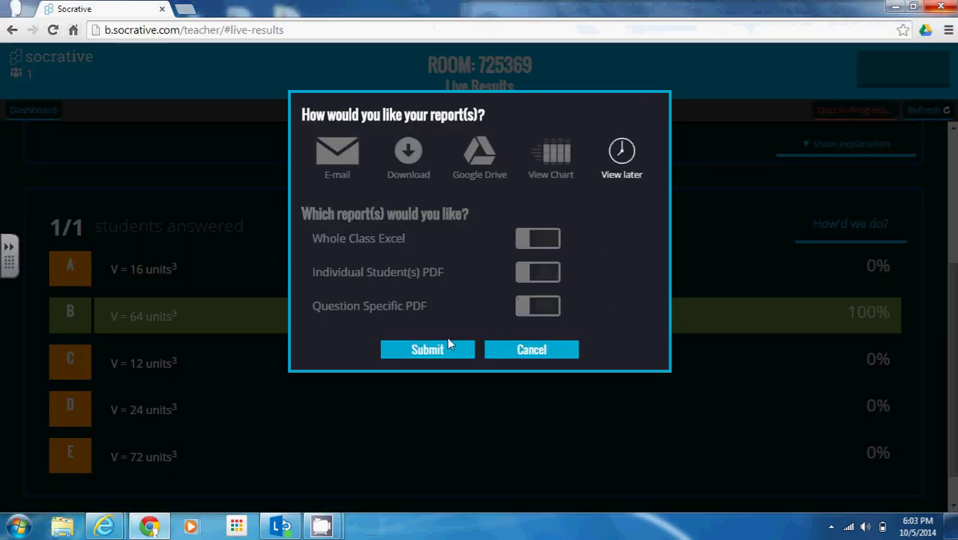
pyautogui.click(448, 347)
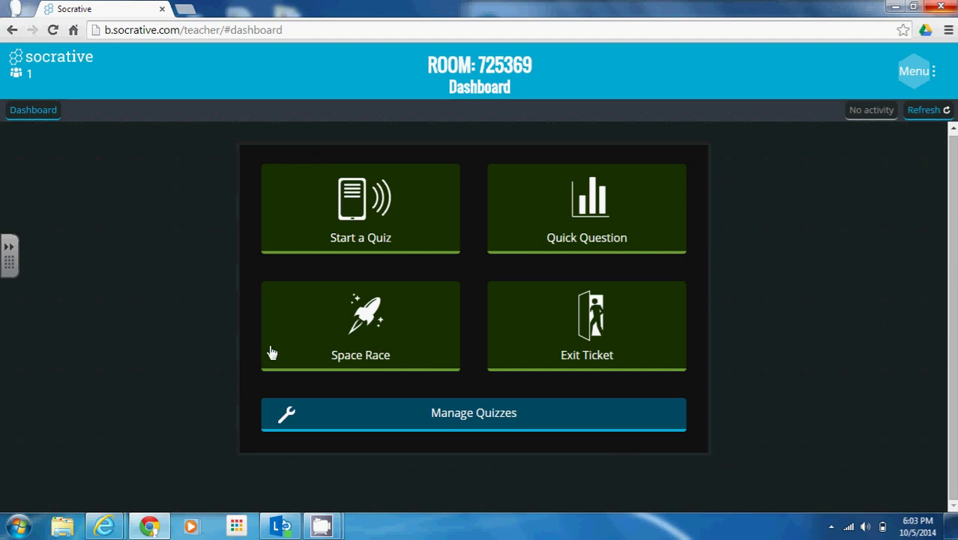
# Bring the second Socrative homepage window forward and move it to the left side.
pyautogui.moveTo(111, 523)
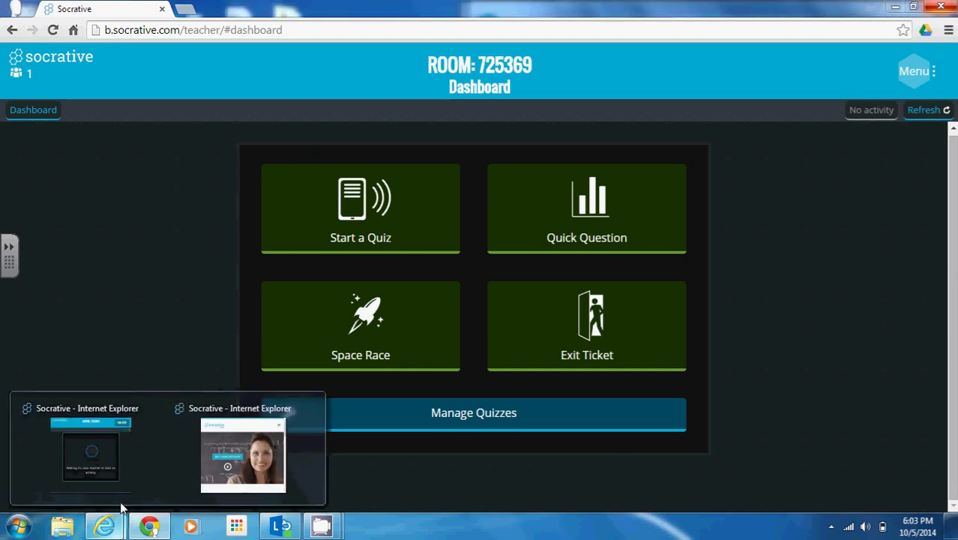
pyautogui.moveTo(117, 436)
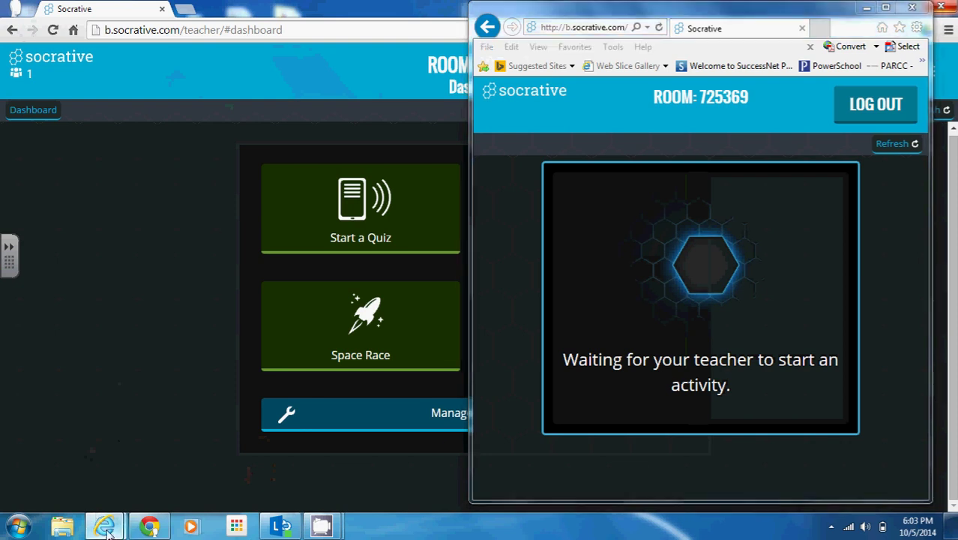
pyautogui.click(183, 491)
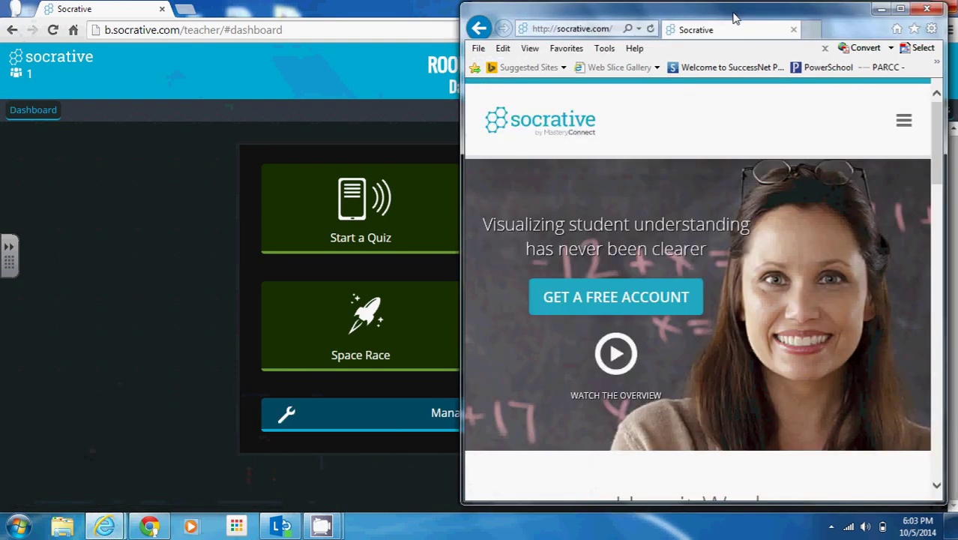
pyautogui.moveTo(738, 17); pyautogui.dragTo(260, 15)
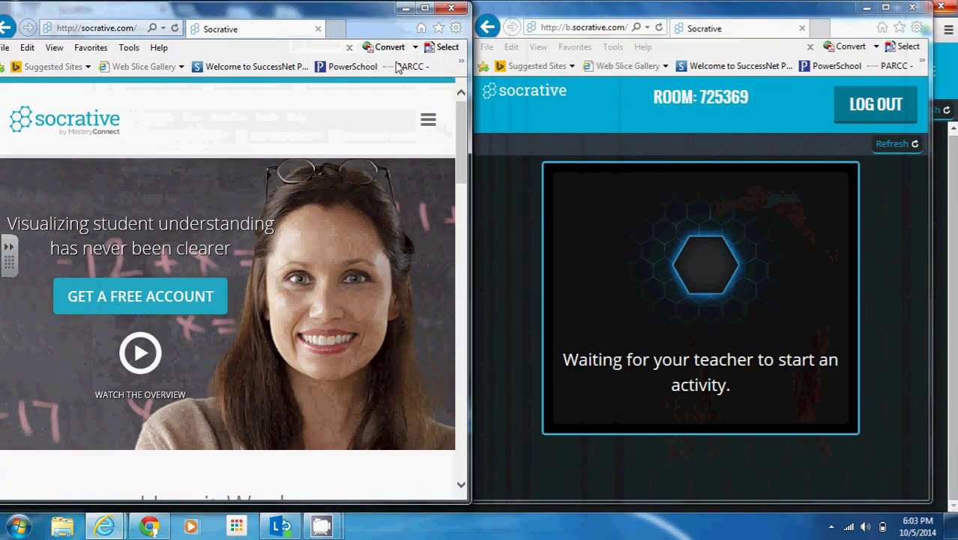
pyautogui.click(428, 120)
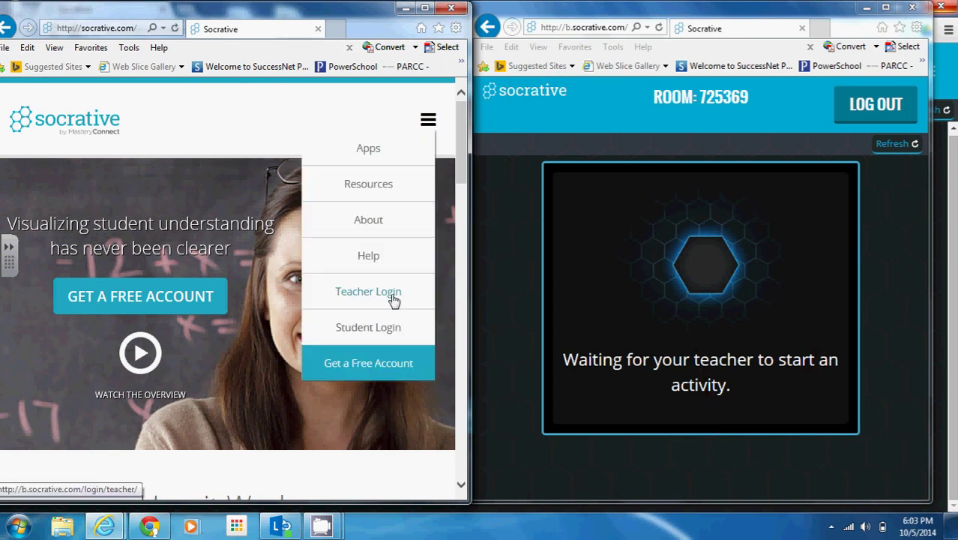
pyautogui.click(368, 328)
pyautogui.click(351, 278)
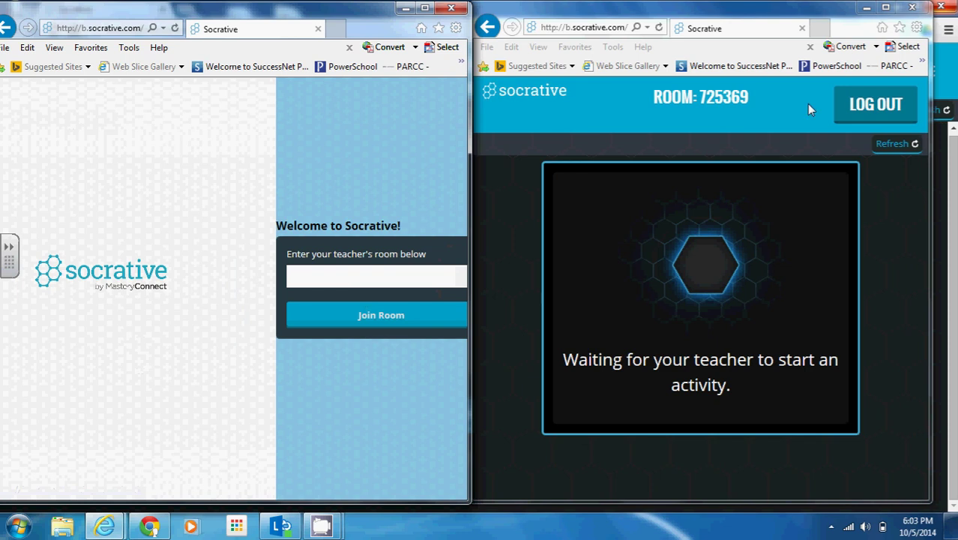
pyautogui.click(734, 98)
pyautogui.moveTo(732, 97); pyautogui.dragTo(755, 96)
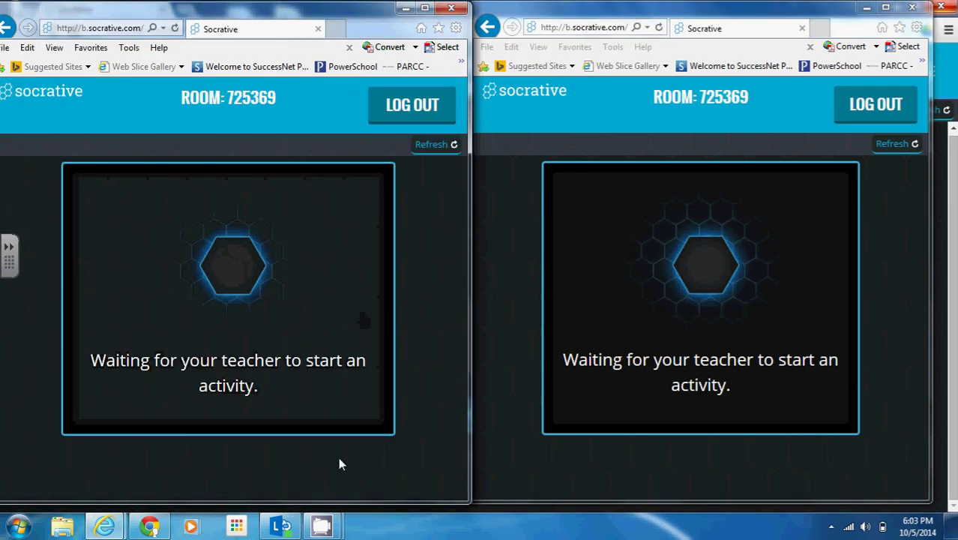
pyautogui.moveTo(154, 528)
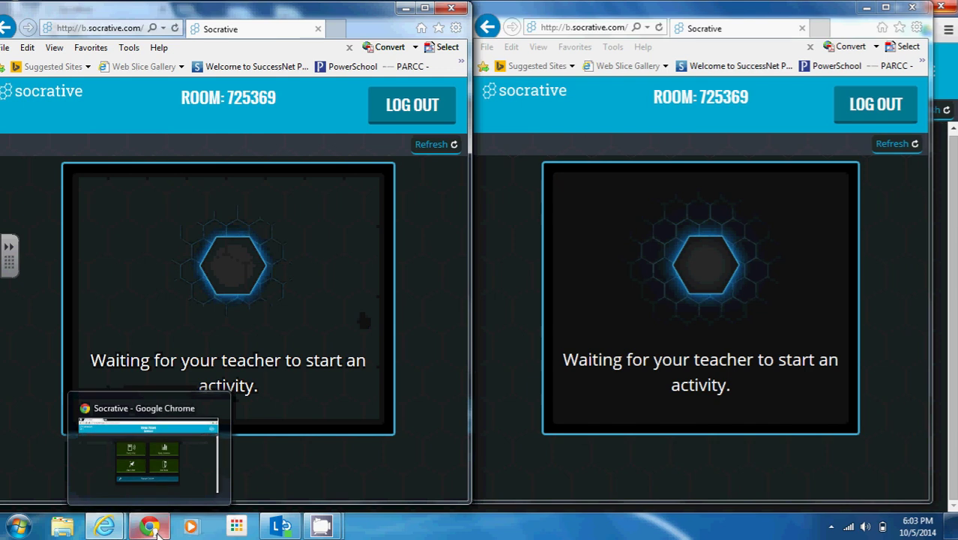
# Launch a 2-team Space Race using the 'Are you smarter than a 5th grader?' quiz.
pyautogui.click(157, 466)
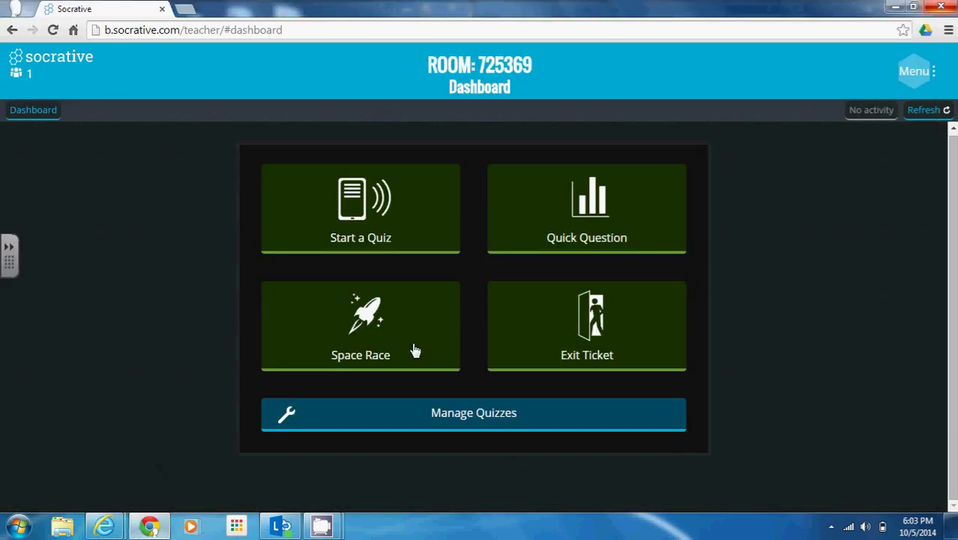
pyautogui.click(414, 349)
pyautogui.click(204, 223)
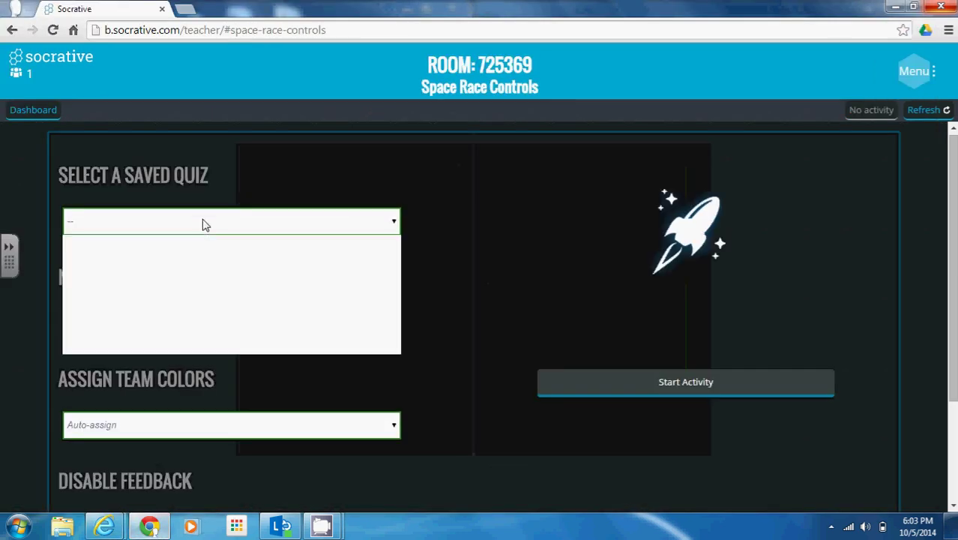
pyautogui.click(200, 265)
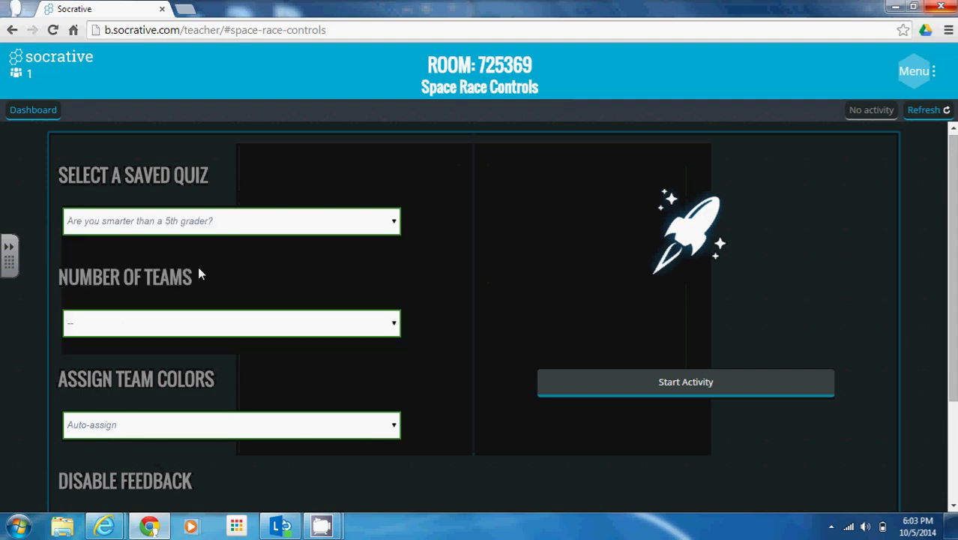
pyautogui.click(187, 332)
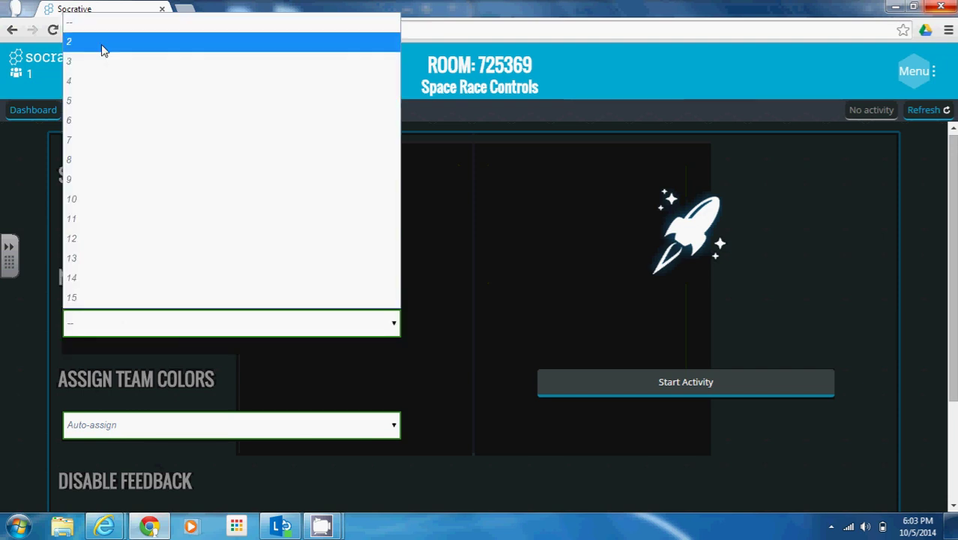
pyautogui.click(101, 44)
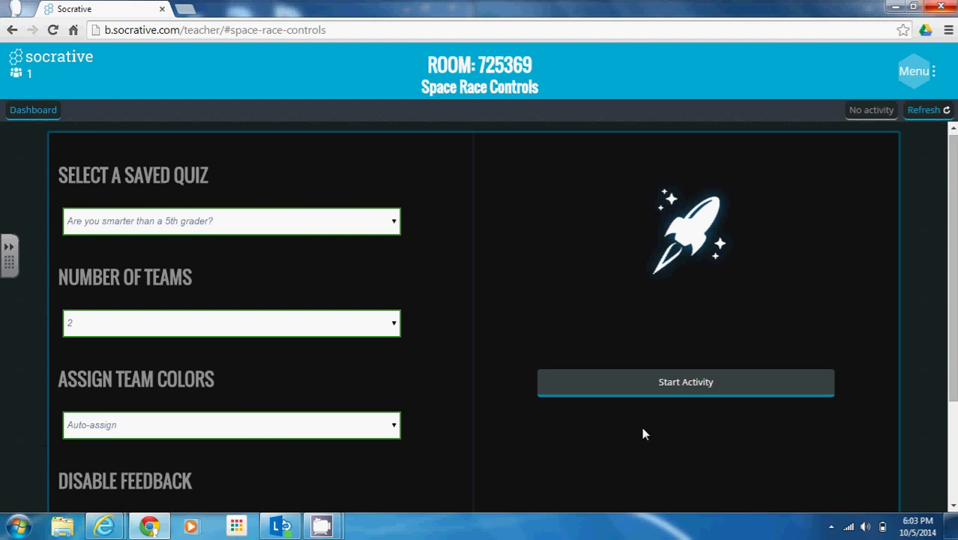
pyautogui.click(689, 384)
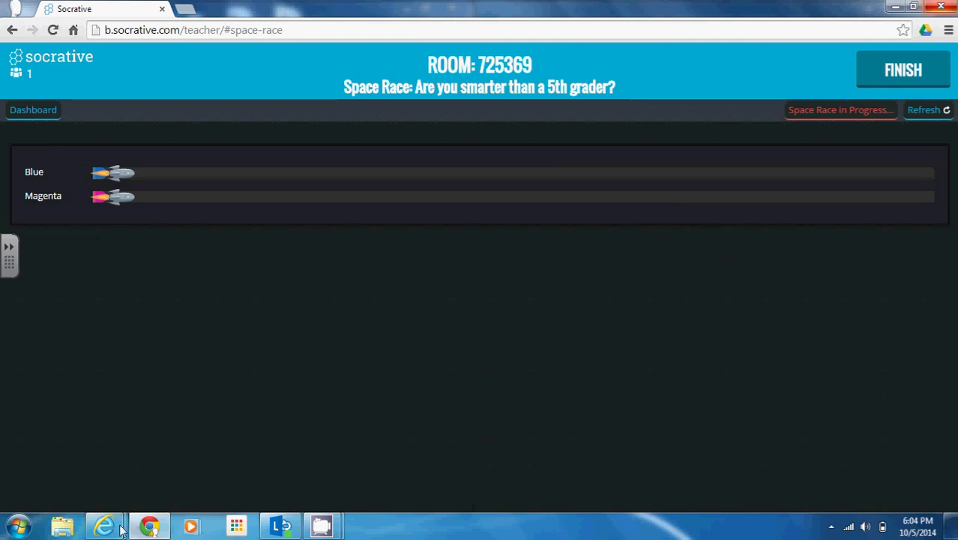
# Join the Space Race from the two student windows as 'Sample 1' and 'Sample 2'.
pyautogui.moveTo(107, 525)
pyautogui.click(102, 498)
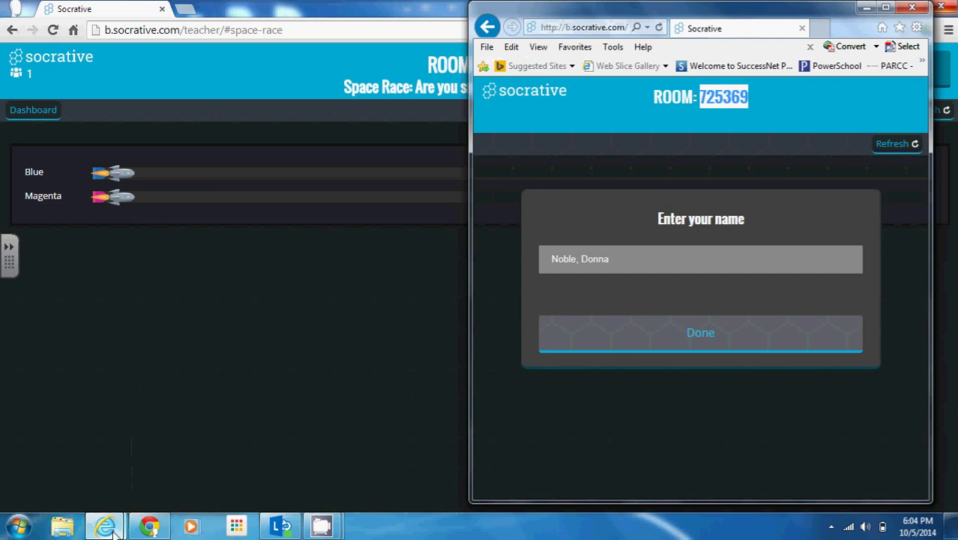
pyautogui.click(213, 489)
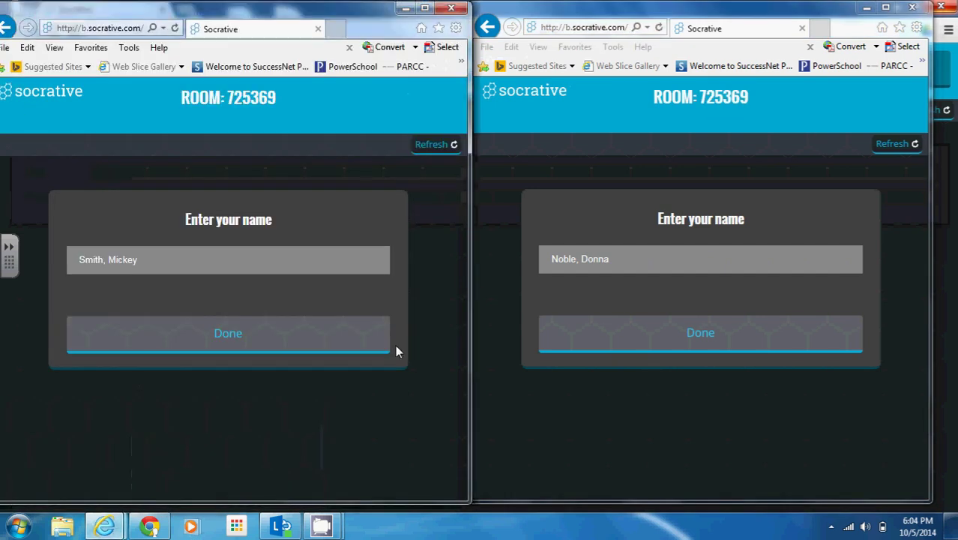
pyautogui.hotkey('ctrl', 'a')
pyautogui.press('BackSpace')
pyautogui.write('Sample 1')
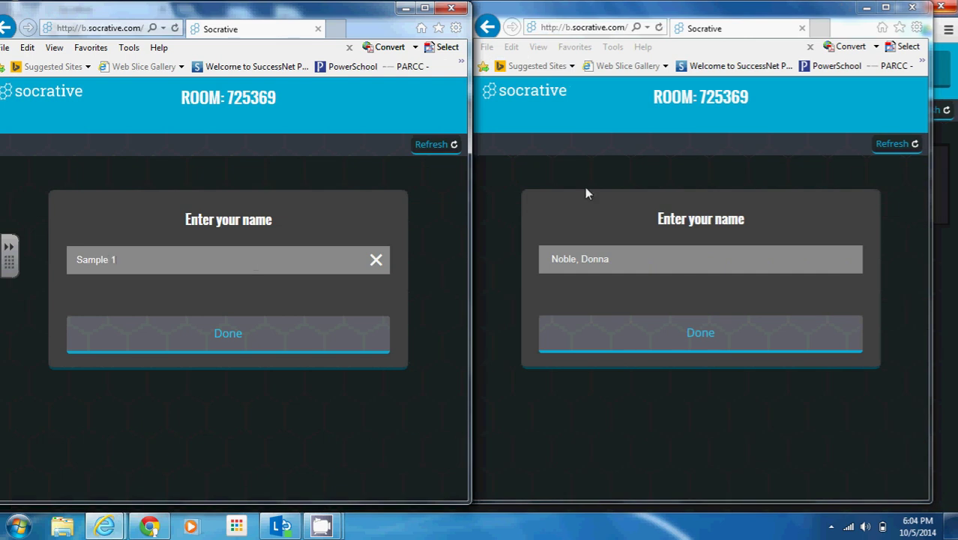
pyautogui.click(254, 350)
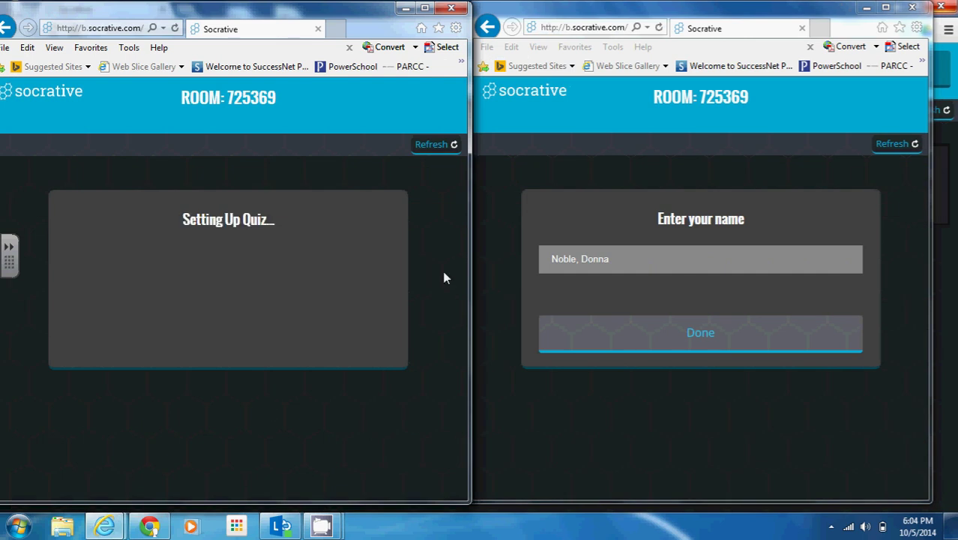
pyautogui.click(674, 259)
pyautogui.write('Sample 2')
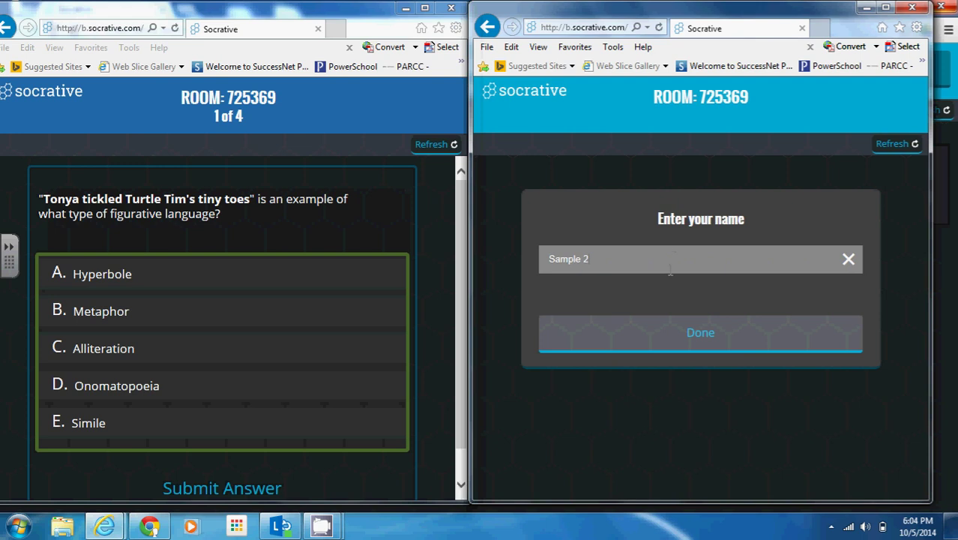
pyautogui.click(661, 336)
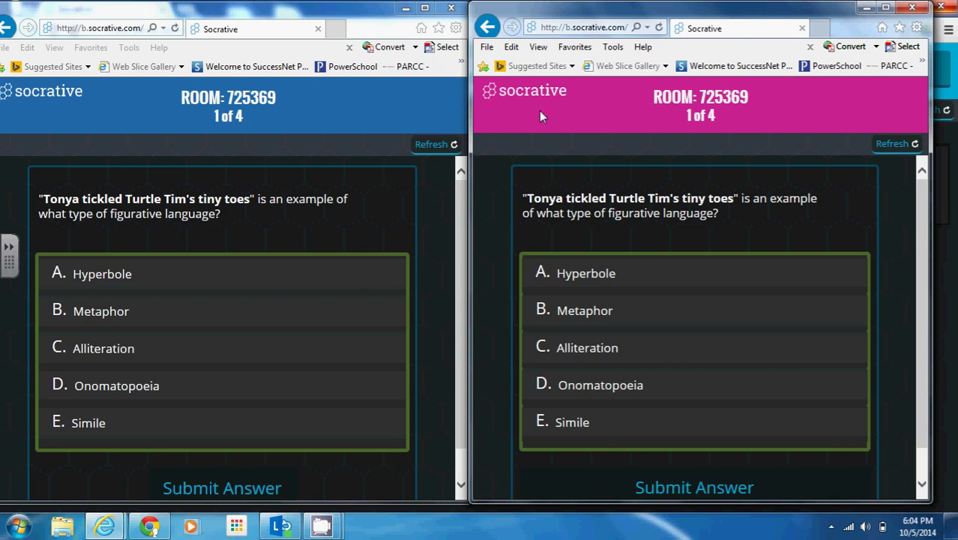
# Answer question 1 with C Alliteration, then return to the teacher's race view.
pyautogui.click(585, 360)
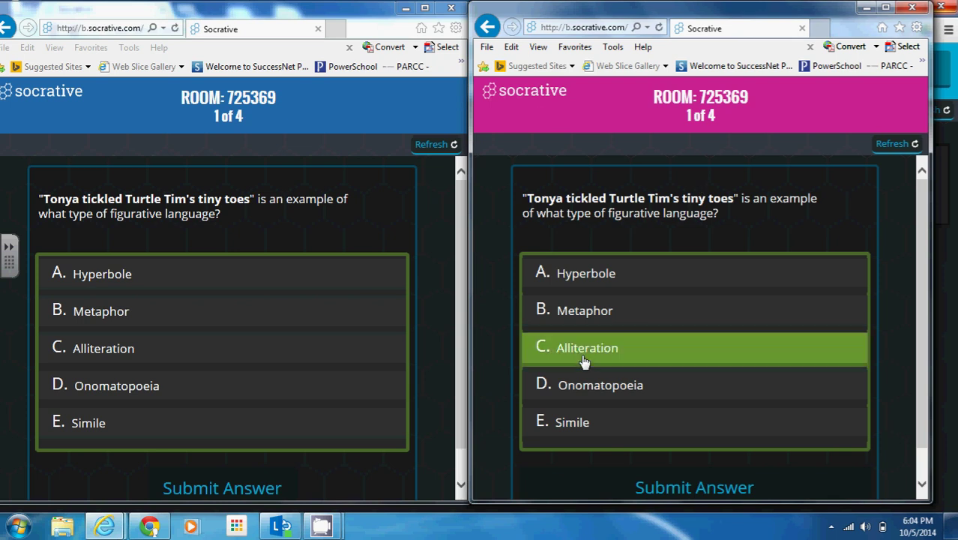
pyautogui.click(696, 488)
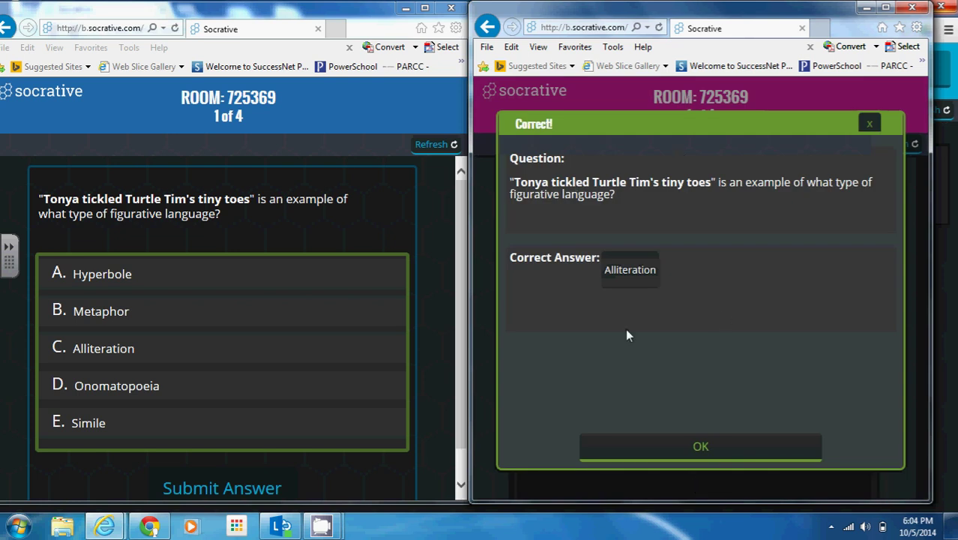
pyautogui.click(601, 459)
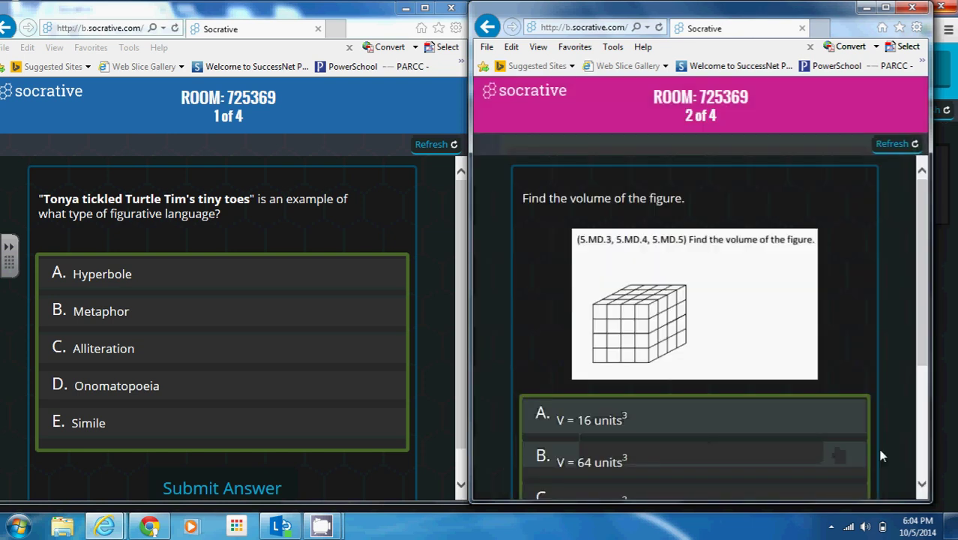
pyautogui.click(937, 463)
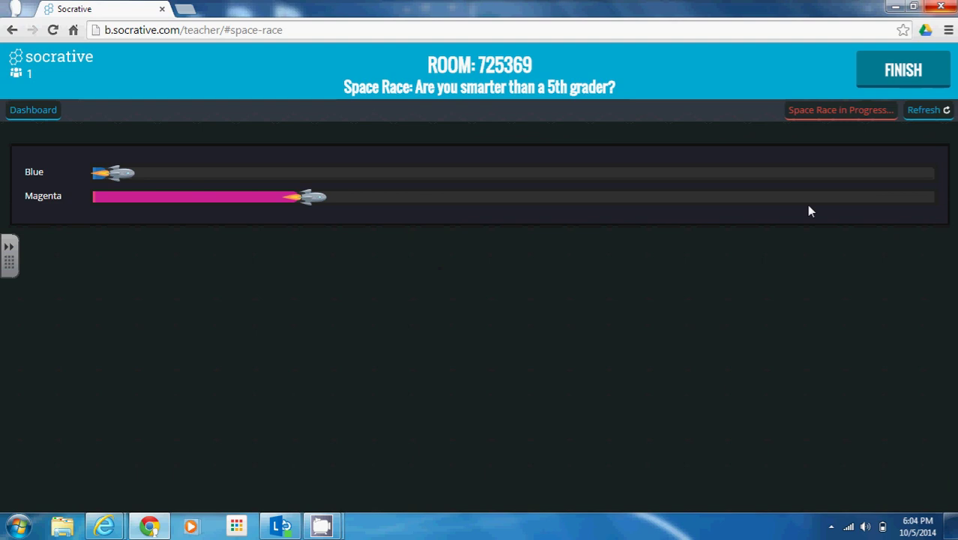
# End the Space Race with reports set to View later, then begin a new Quick Question.
pyautogui.click(909, 74)
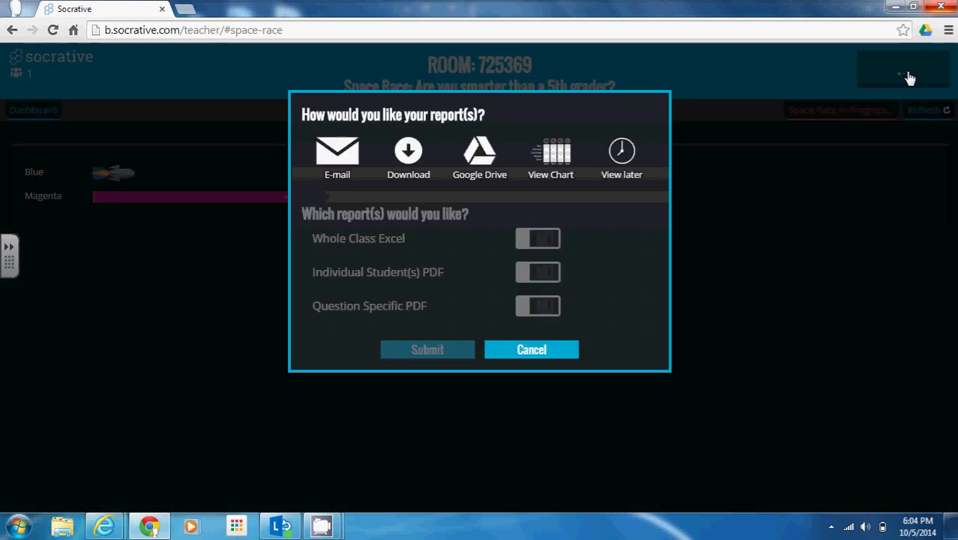
pyautogui.click(612, 159)
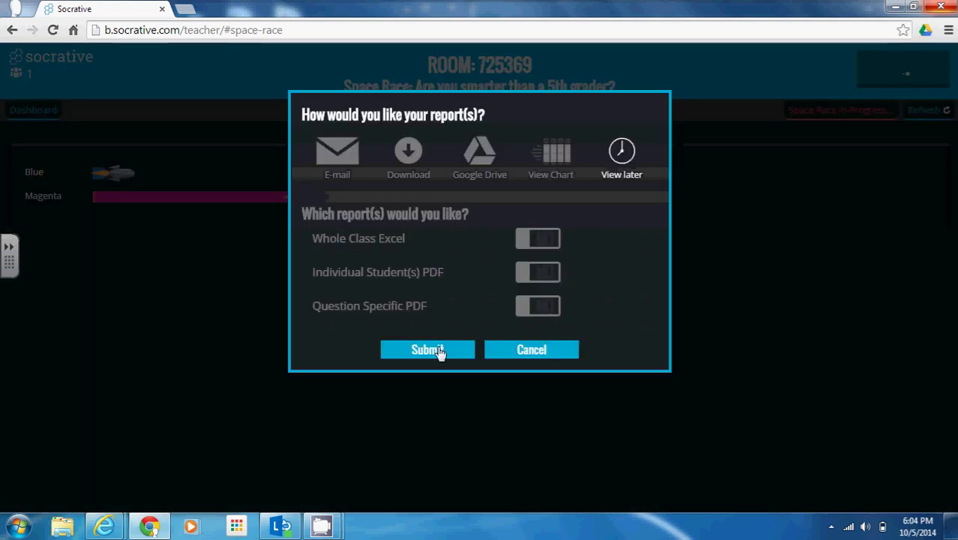
pyautogui.click(441, 352)
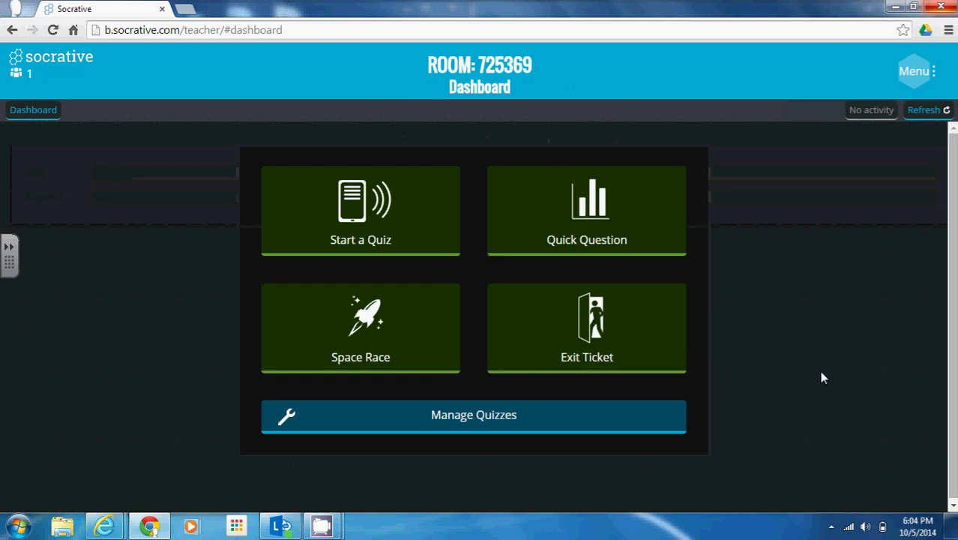
pyautogui.click(539, 225)
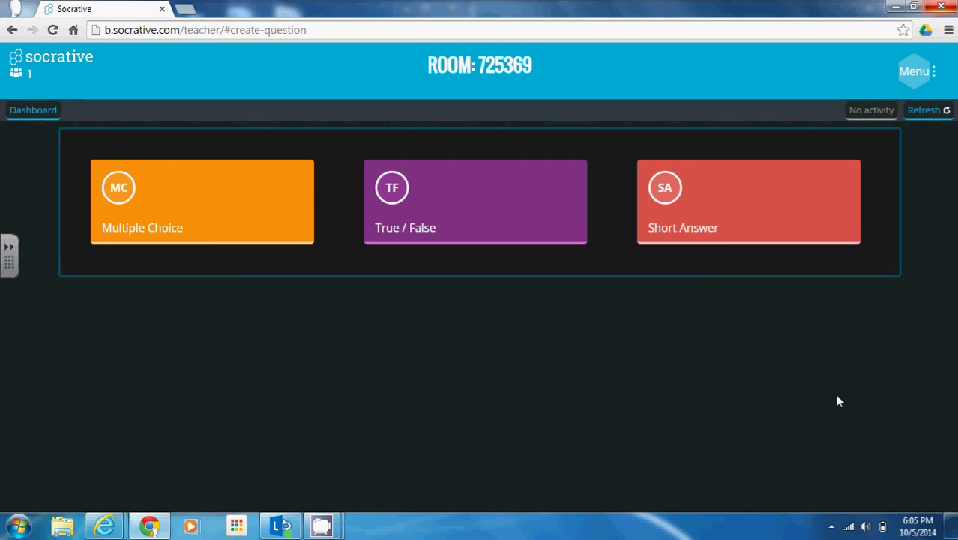
# Start a Short Answer quick question with single response and anonymous settings.
pyautogui.click(700, 197)
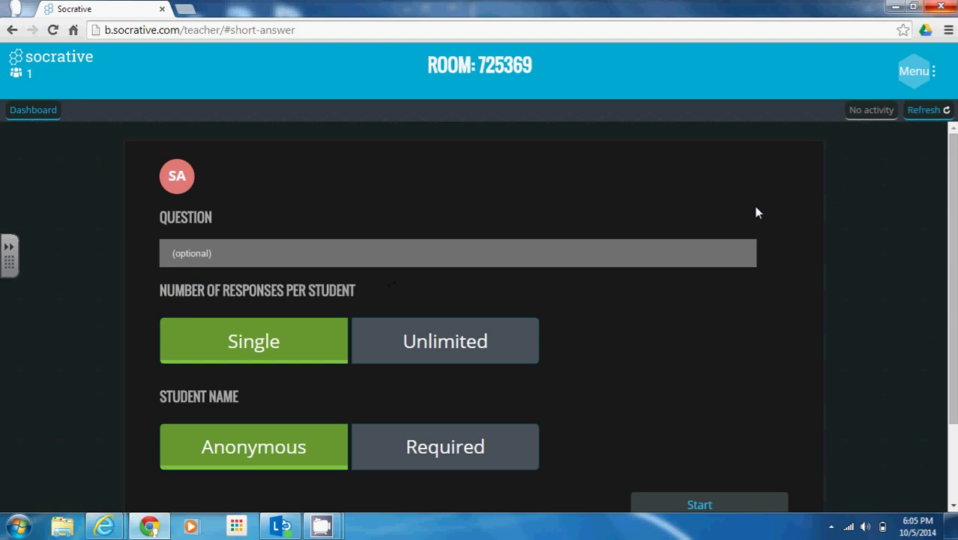
pyautogui.scroll(-2, 914, 232)
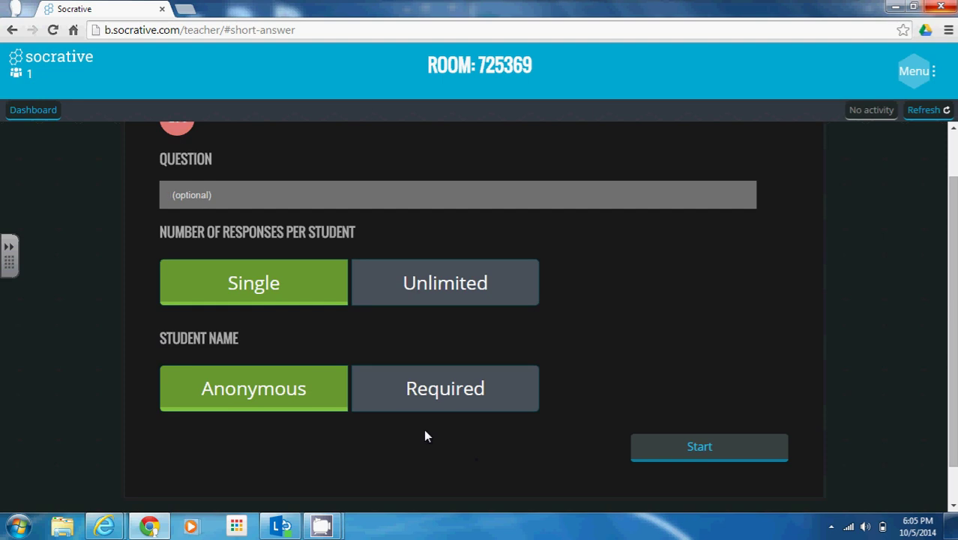
pyautogui.click(756, 455)
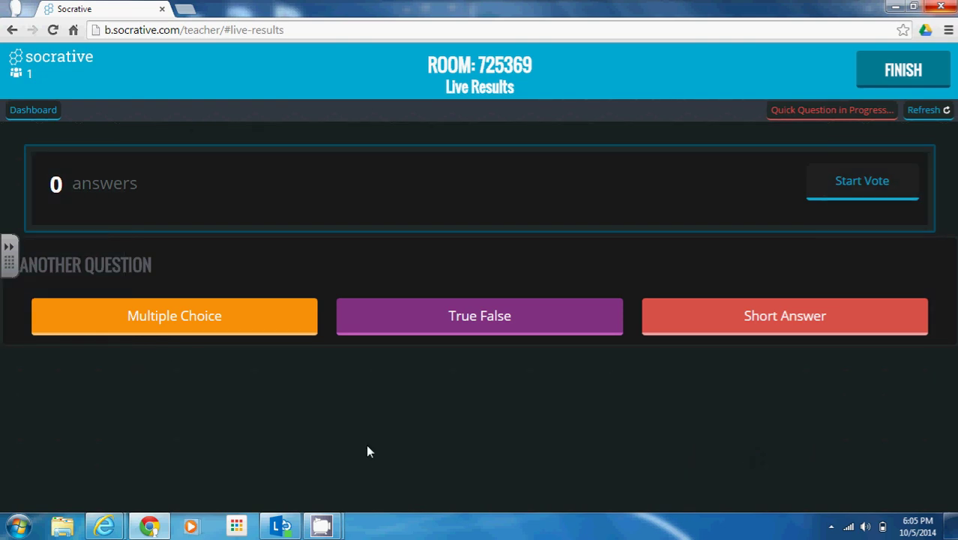
# Submit 'Socrative' as the student's short answer, then return to the teacher's live results.
pyautogui.moveTo(116, 530)
pyautogui.click(242, 472)
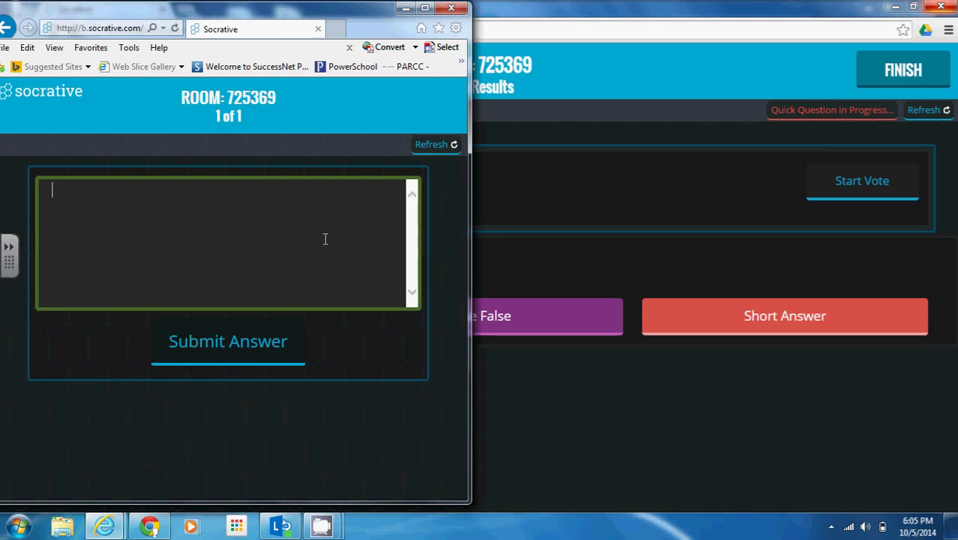
pyautogui.write('Socrative')
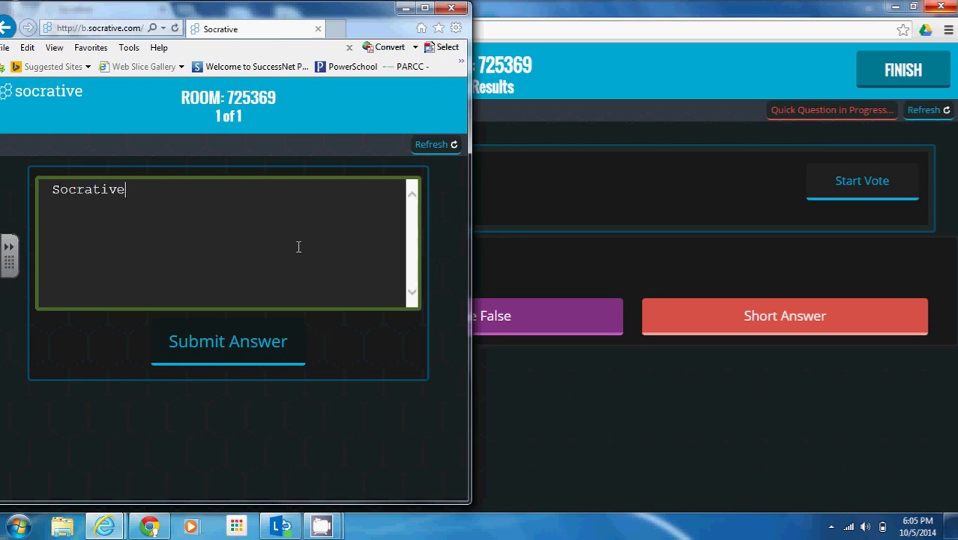
pyautogui.click(199, 352)
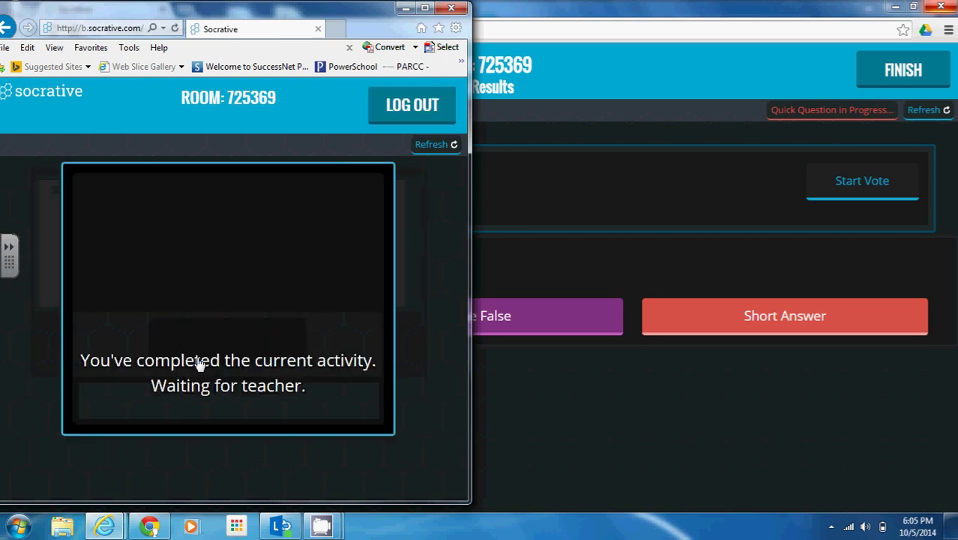
pyautogui.click(621, 435)
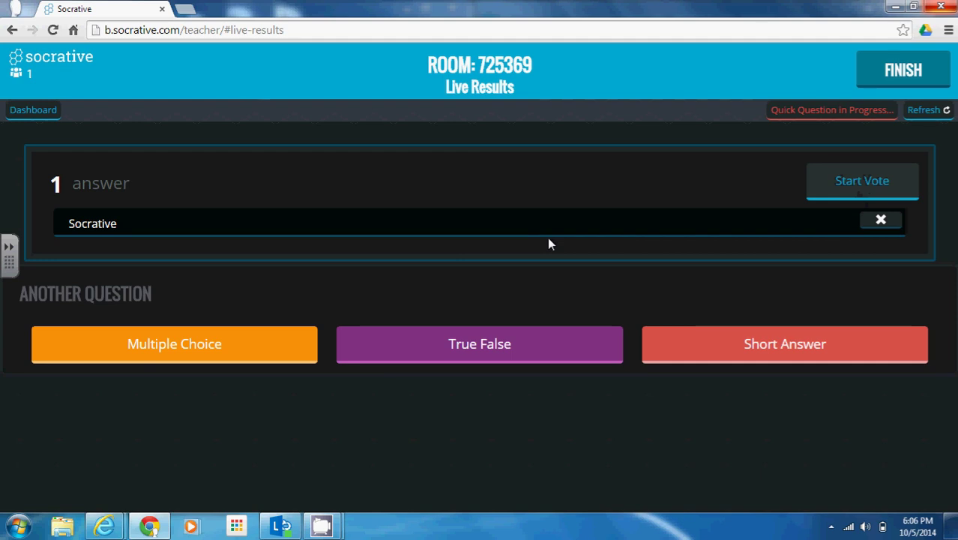
# End the Quick Question, choosing View later for its reports.
pyautogui.click(900, 84)
pyautogui.click(615, 157)
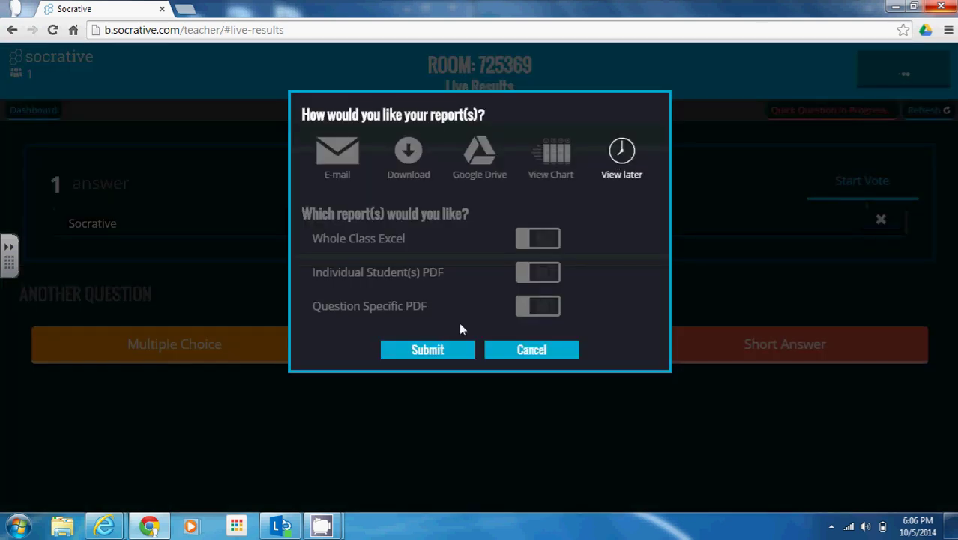
pyautogui.click(425, 356)
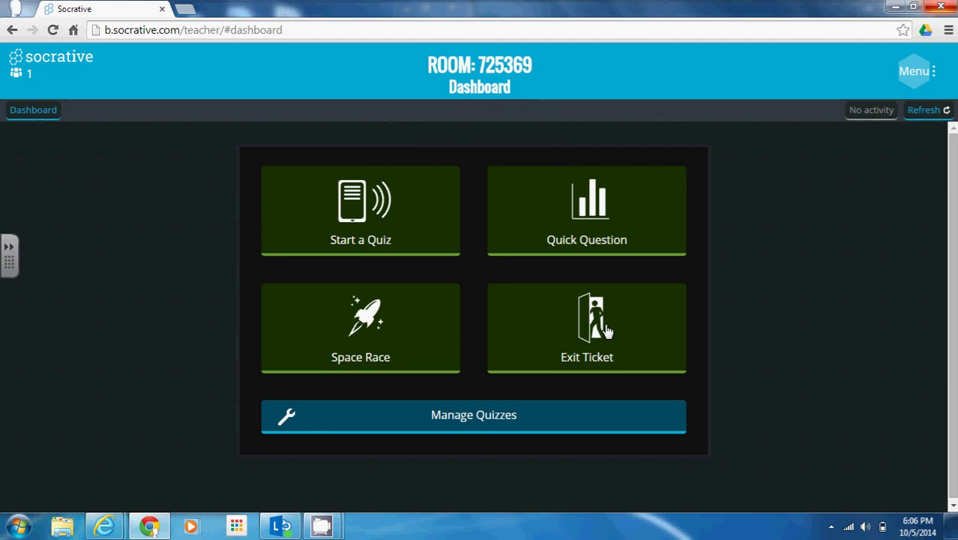
# Launch the Exit Ticket, review questions 1 through 3, and go back to the dashboard.
pyautogui.click(607, 331)
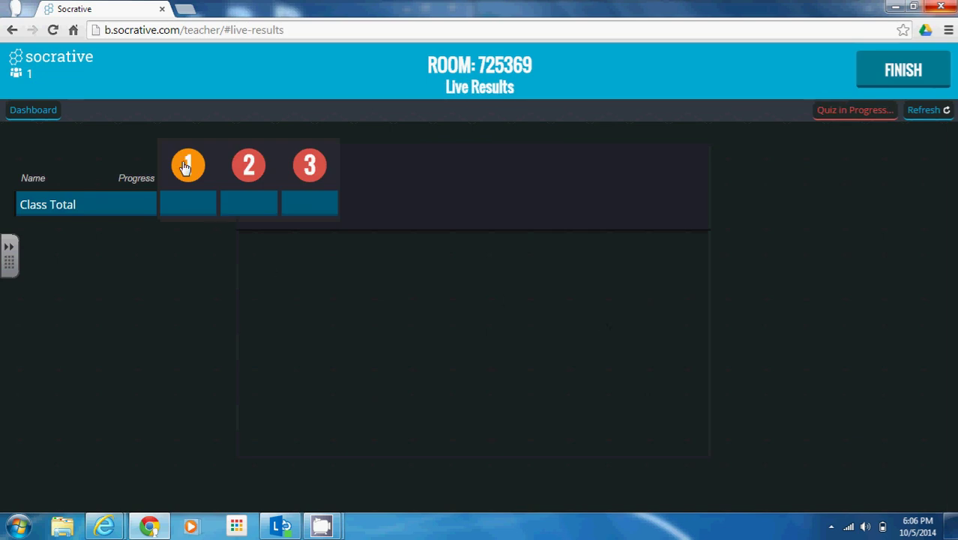
pyautogui.click(198, 171)
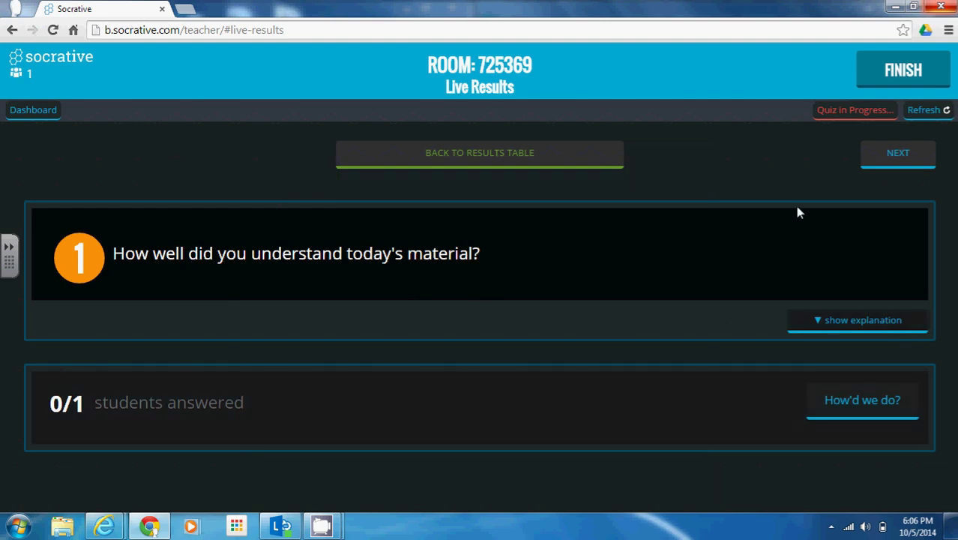
pyautogui.click(902, 162)
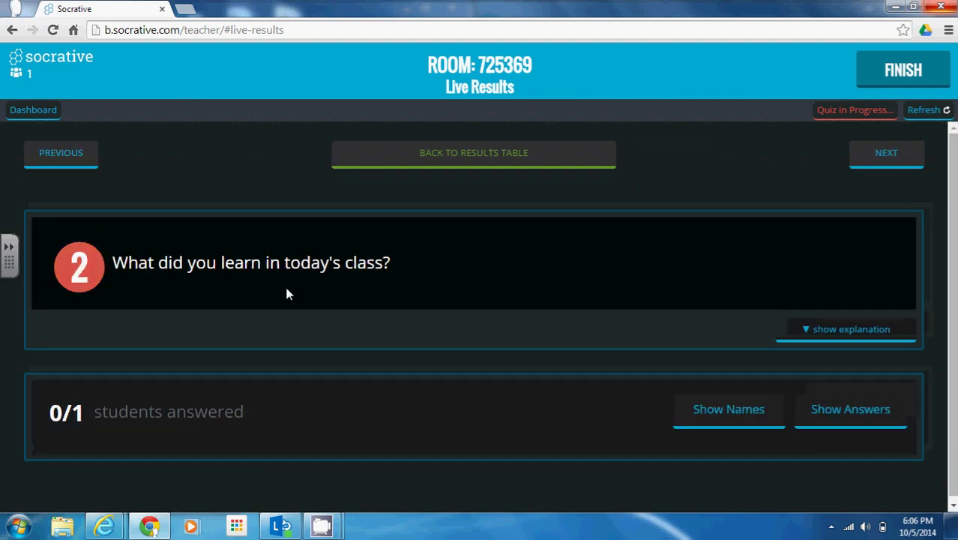
pyautogui.click(895, 165)
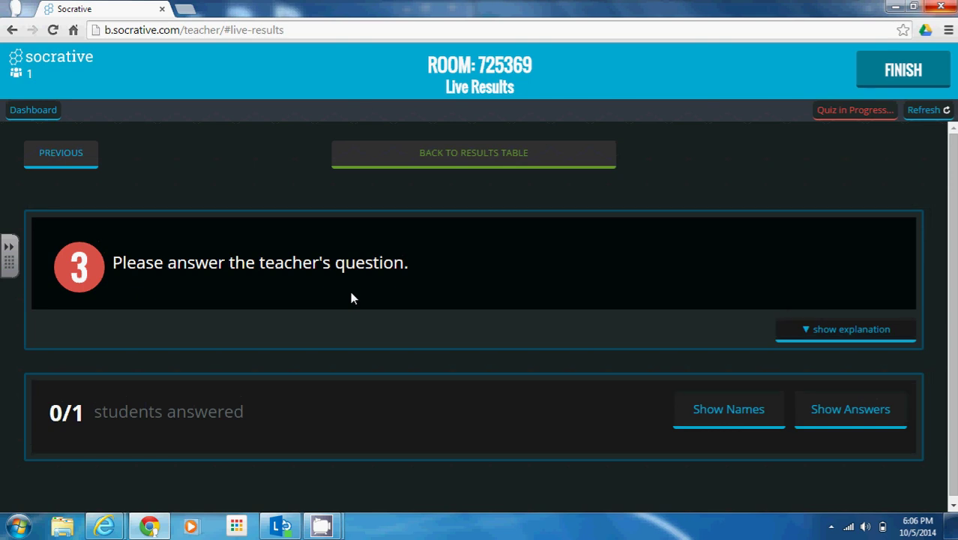
pyautogui.click(477, 153)
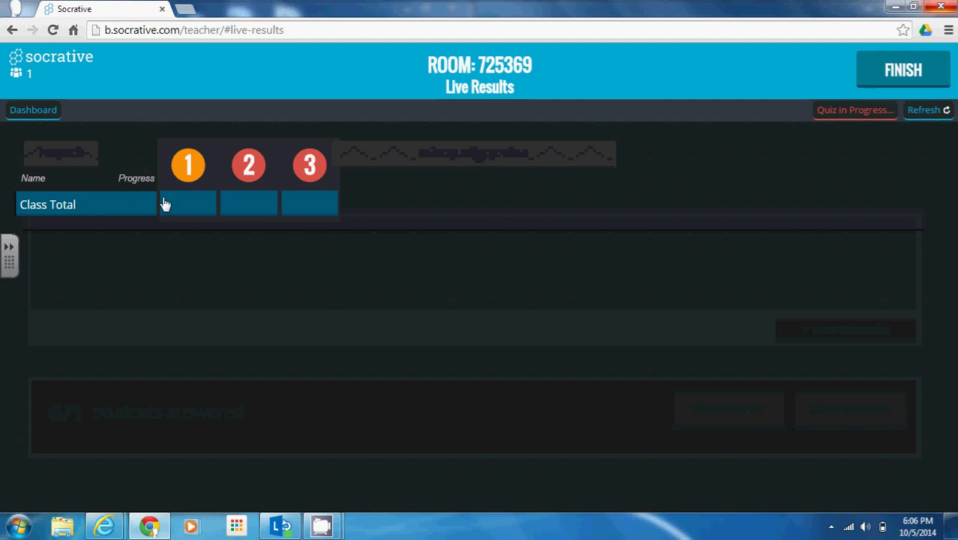
pyautogui.click(28, 112)
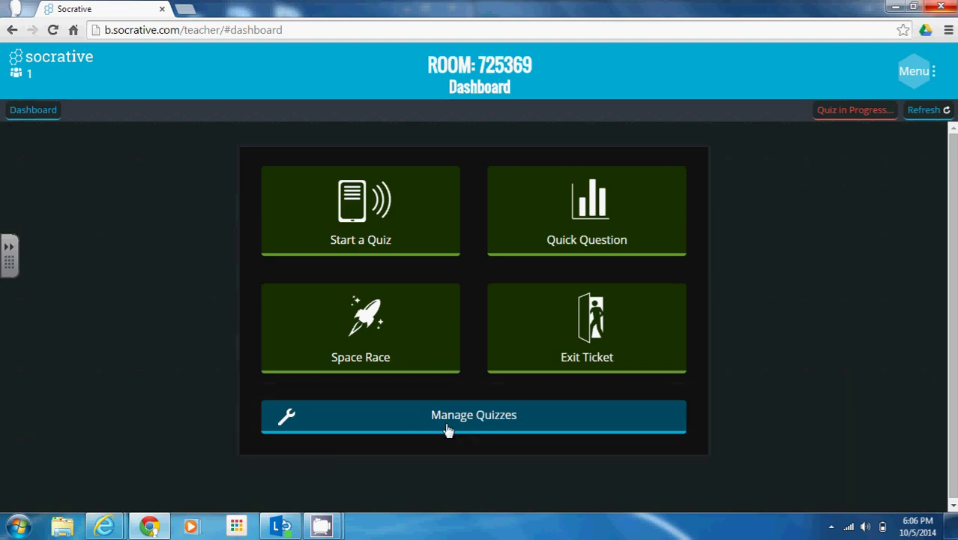
pyautogui.click(510, 423)
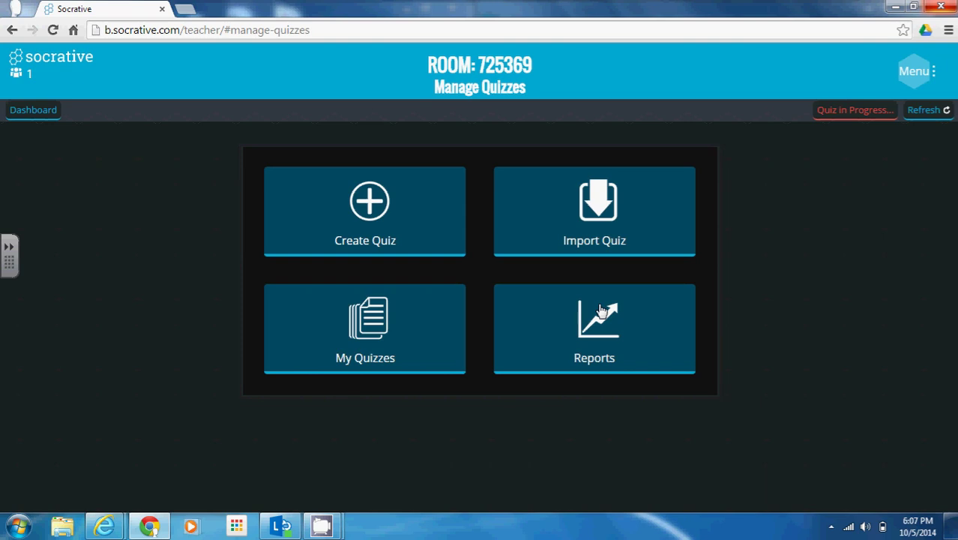
pyautogui.click(33, 111)
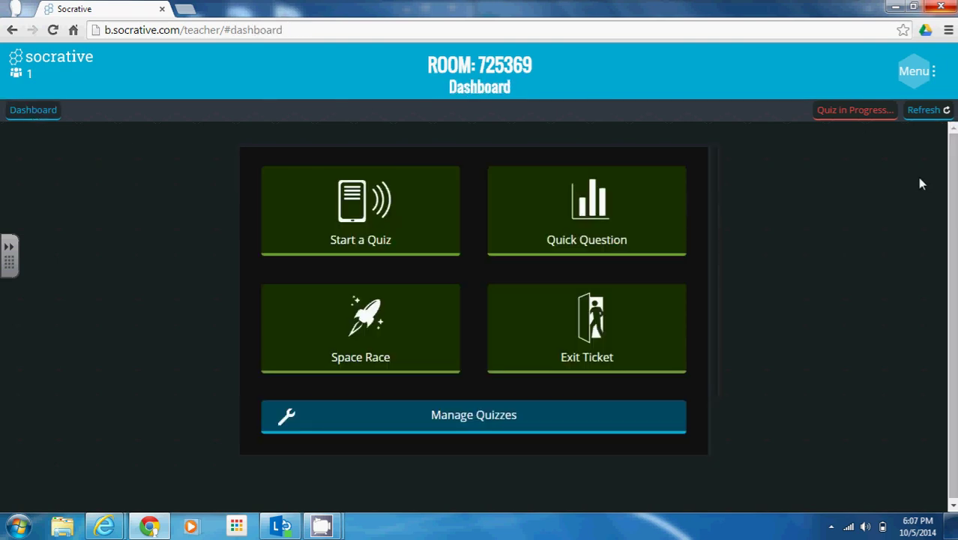
pyautogui.click(913, 79)
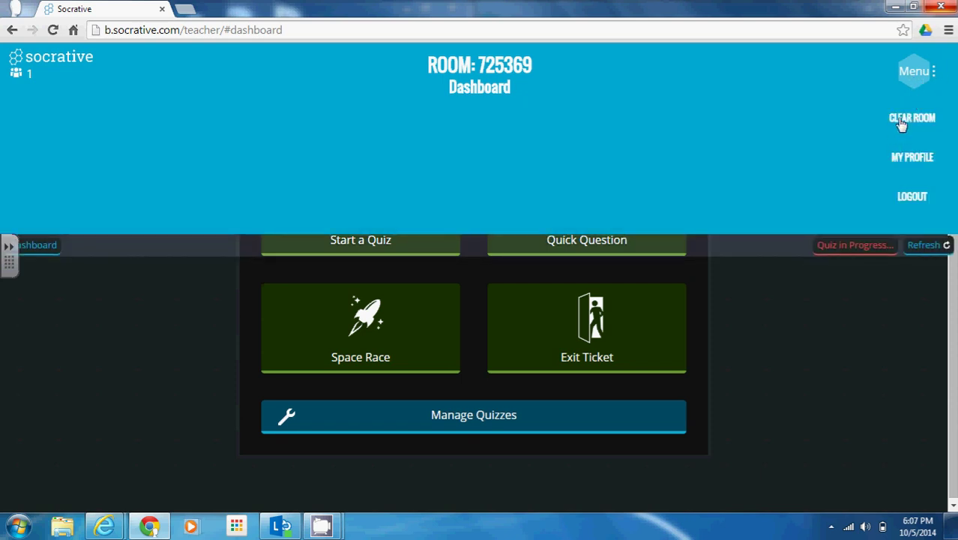
pyautogui.click(903, 120)
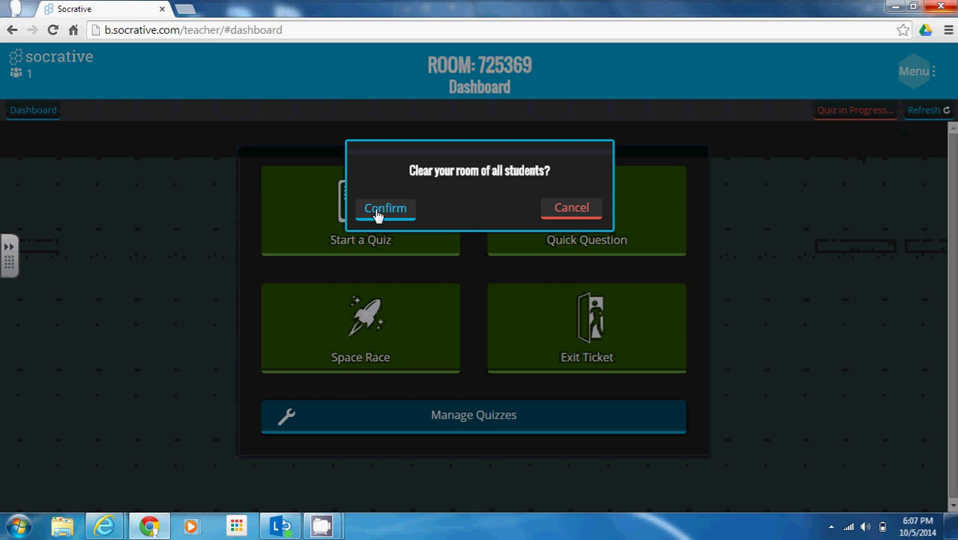
pyautogui.click(384, 210)
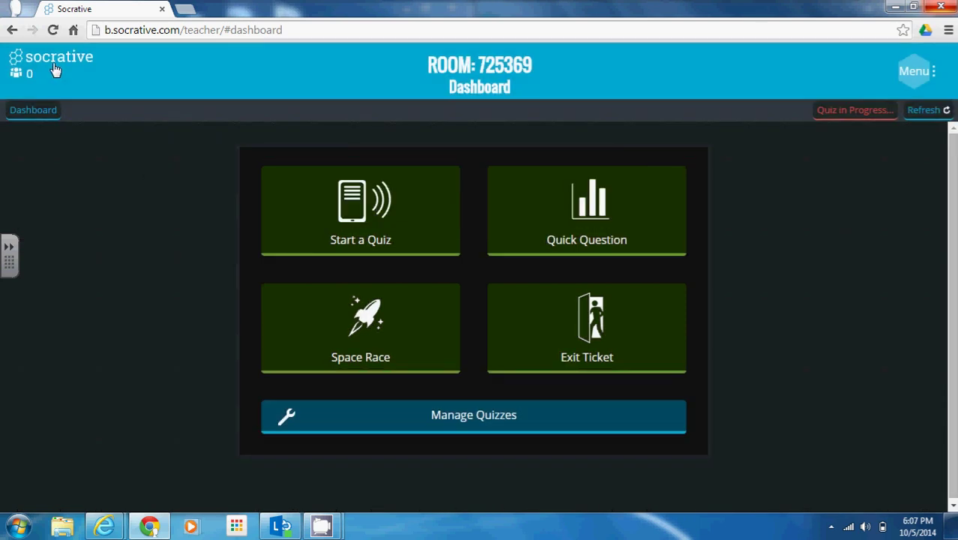